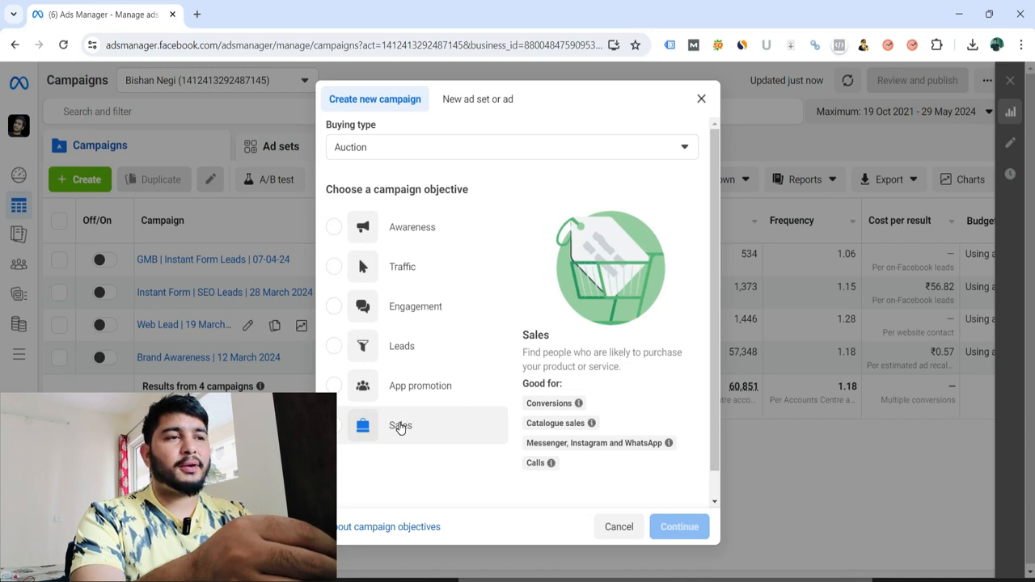
Step: Create a new campaign with the Leads objective, using the Manual leads campaign setup
click(340, 346)
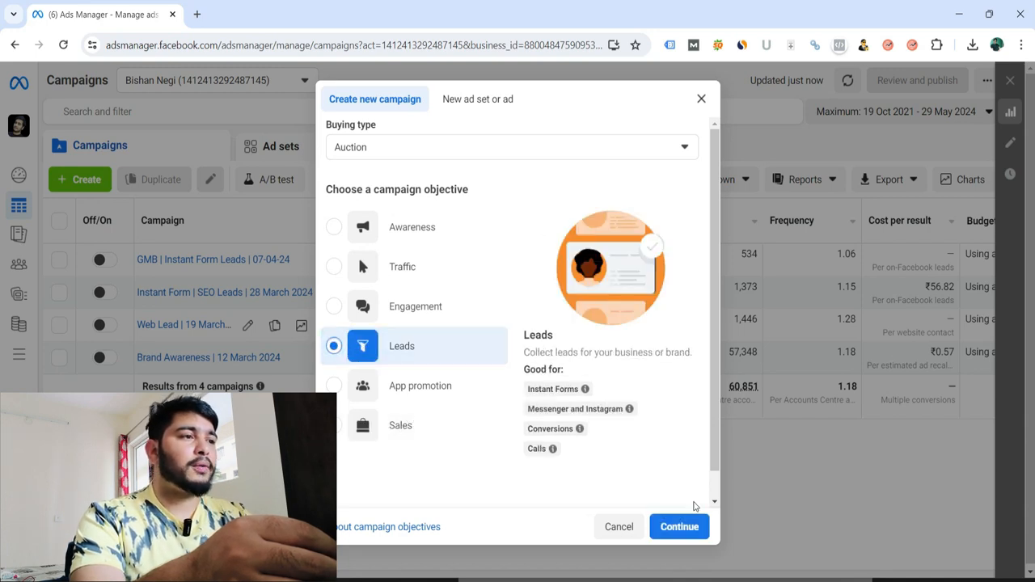
click(681, 527)
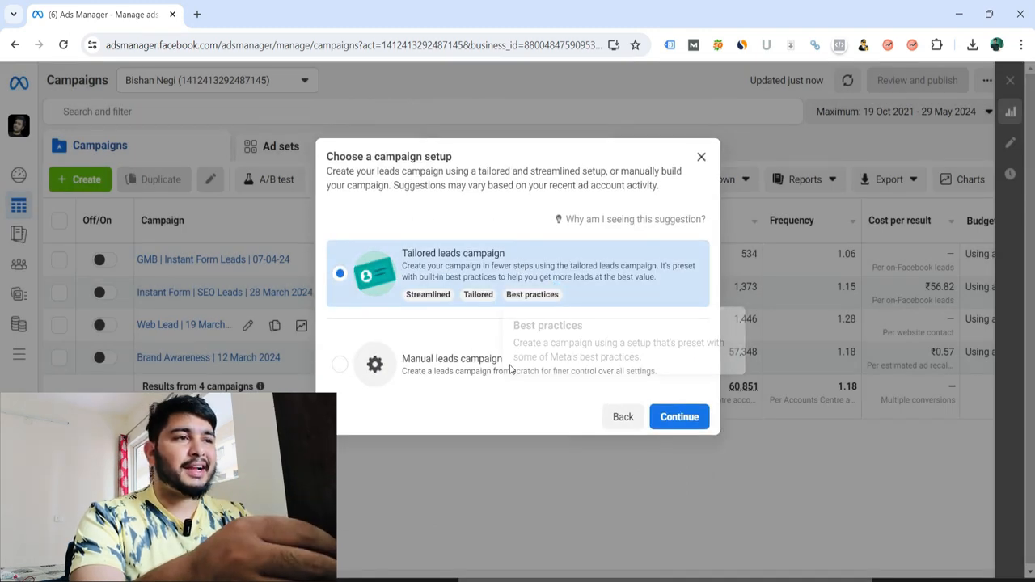
click(341, 367)
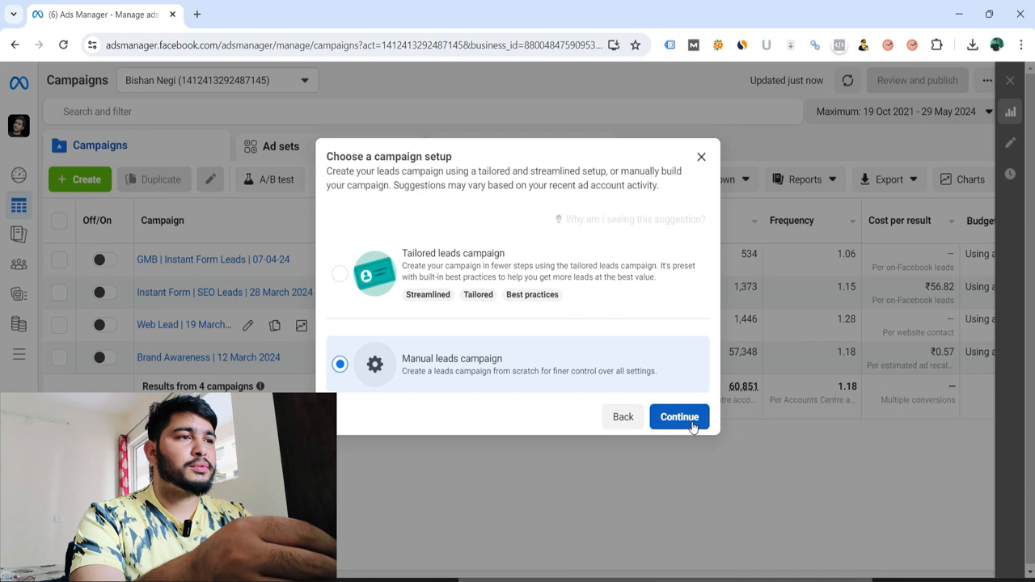
click(675, 418)
Step: Name the campaign "Call Ad | 29 May 2024 | Facebook Ads Service"
text(C)
text(all )
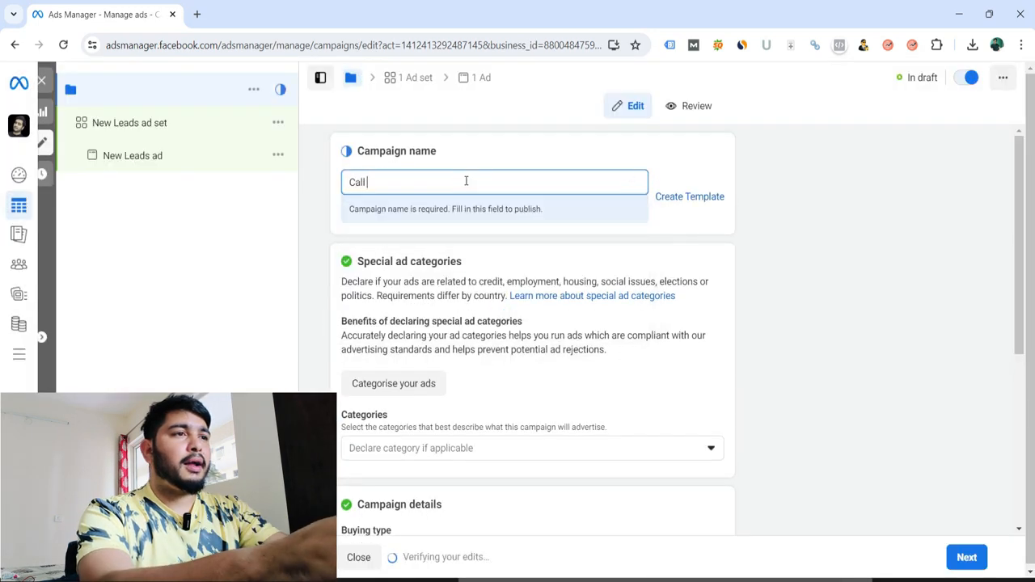
text(Ad |)
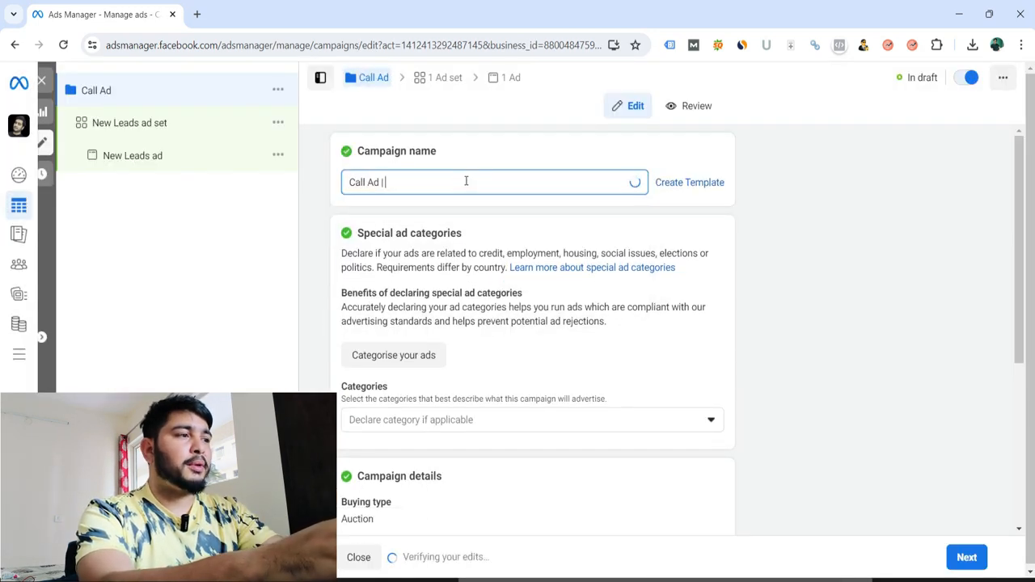
text( 29 May 2)
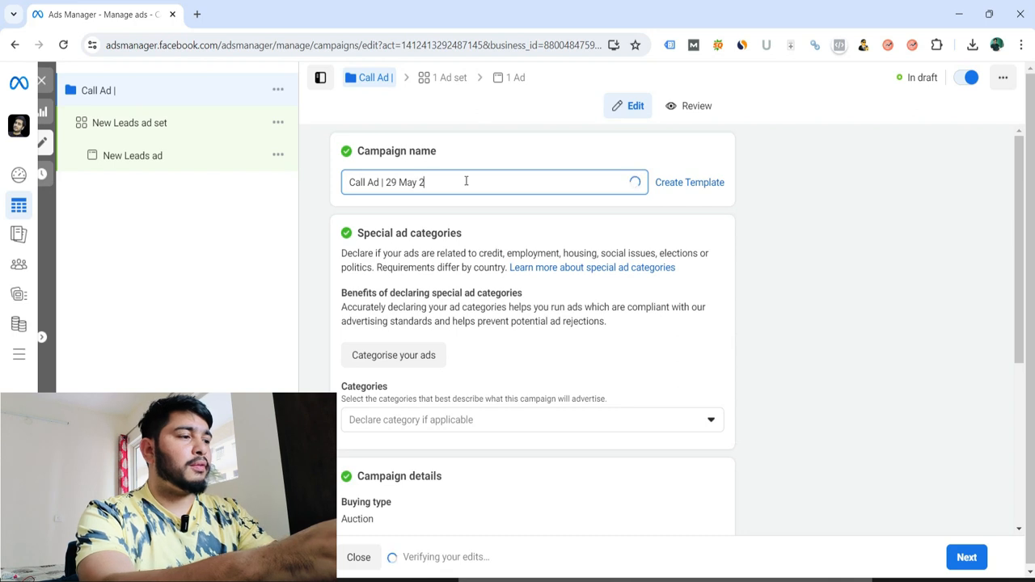
text(024 |)
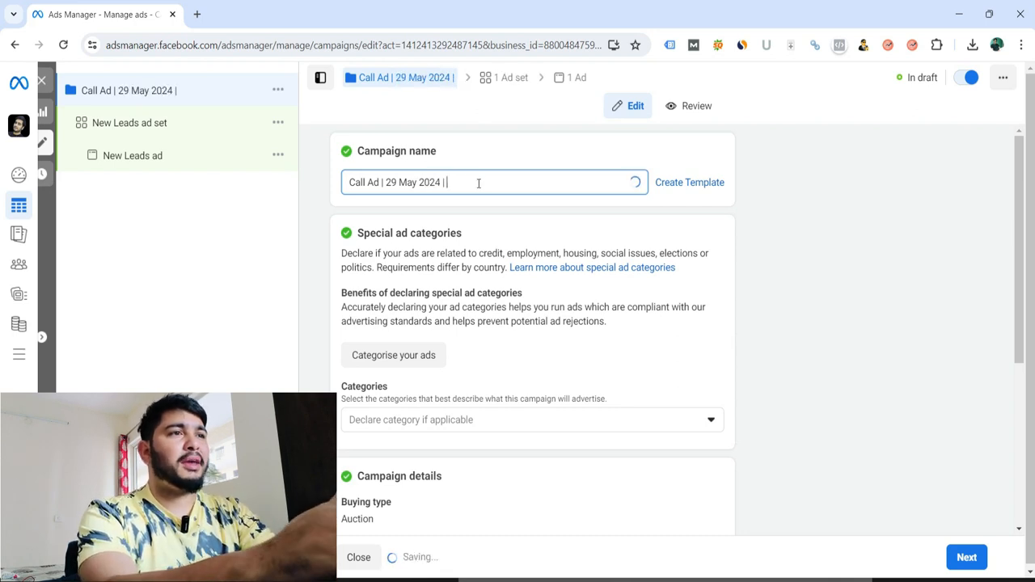
text( Face)
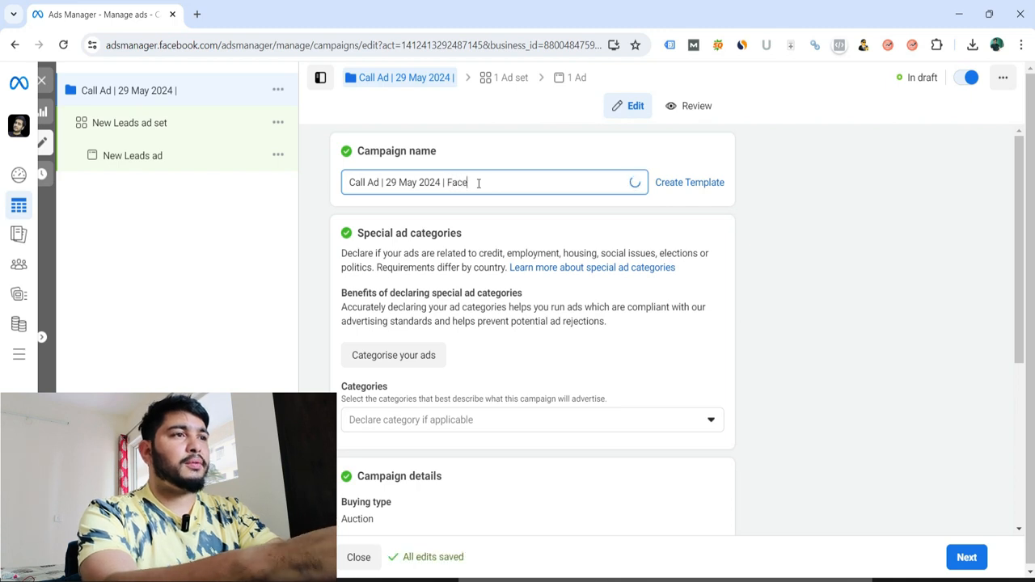
text(book Ads Service |)
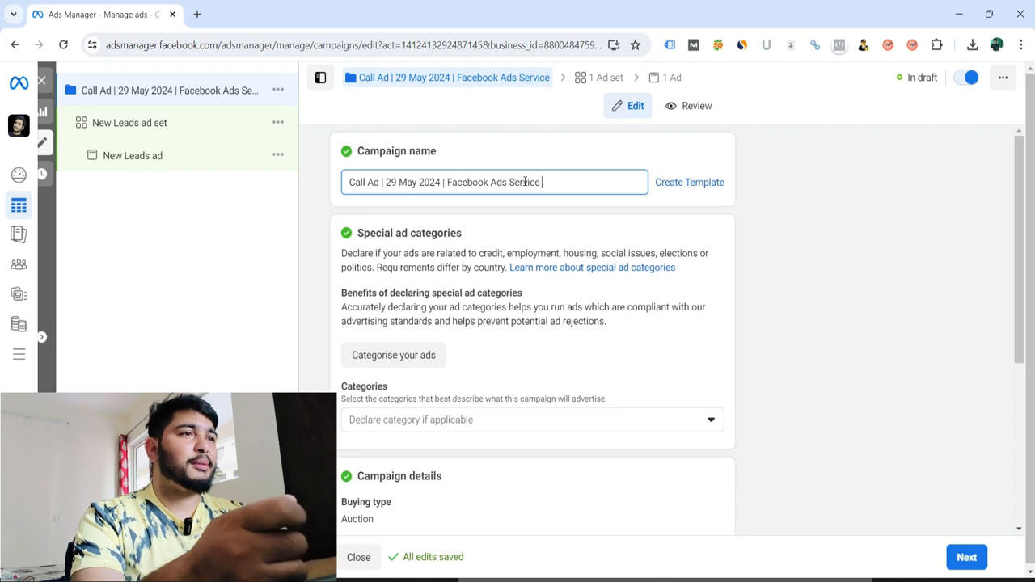
Step: Change the campaign budget type to Lifetime budget and set the amount to ₹1,500
scroll(1015, 388, down, 4)
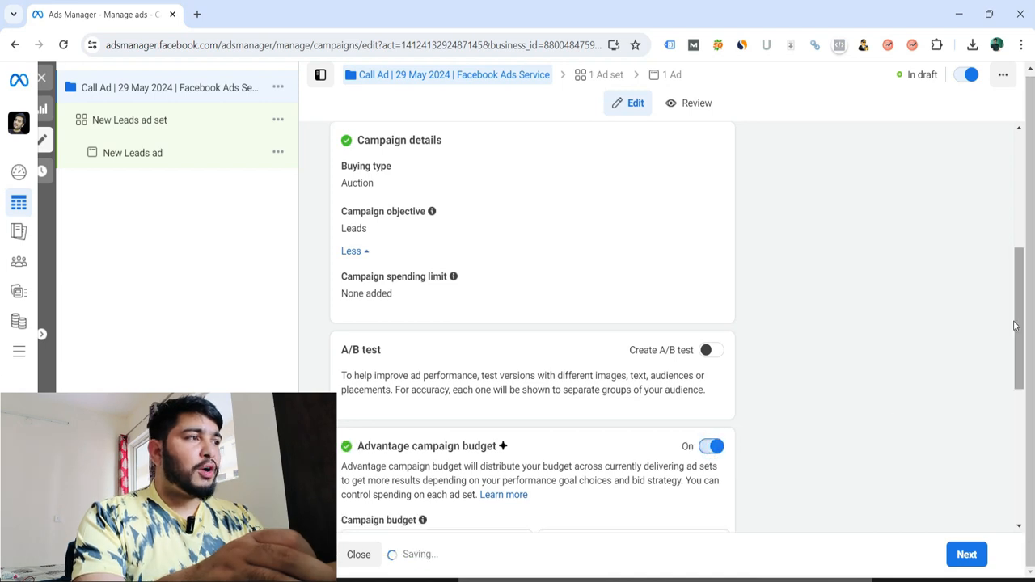
scroll(1020, 344, down, 1)
scroll(1021, 344, down, 1)
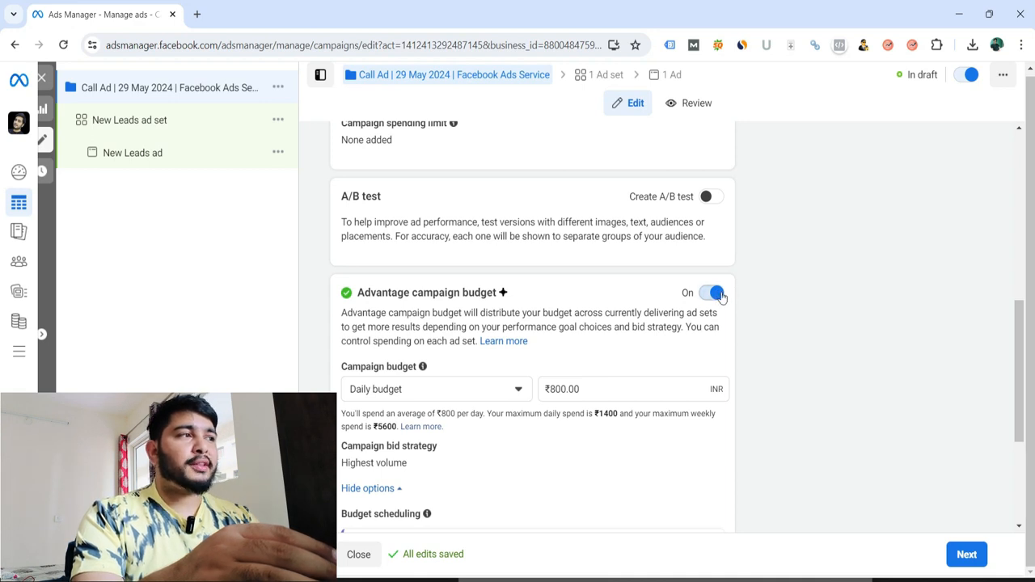
scroll(1021, 325, down, 1)
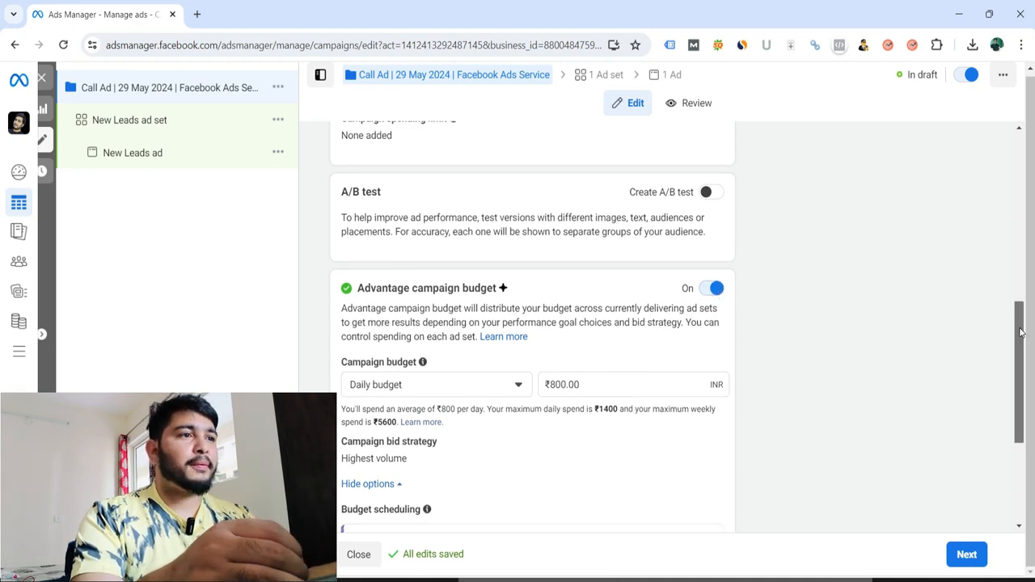
click(510, 300)
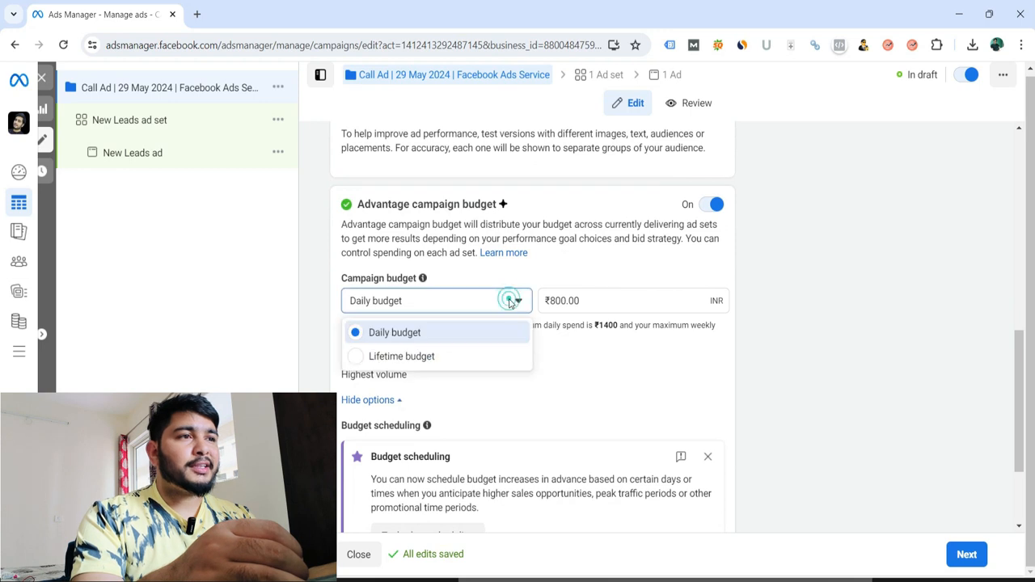
click(371, 358)
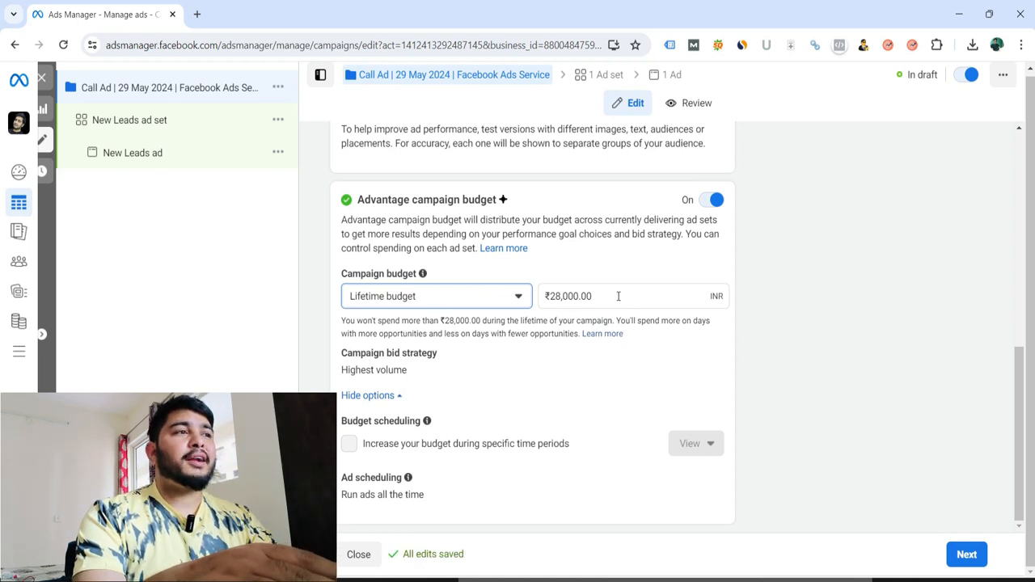
click(599, 277)
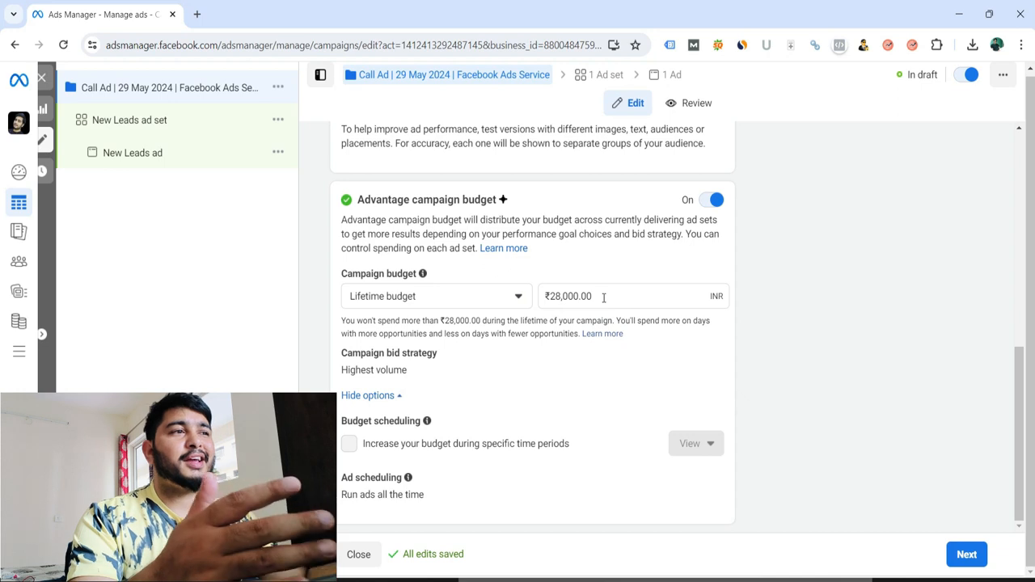
click(614, 297)
key(ctrl+a)
key(BackSpace)
text(1500)
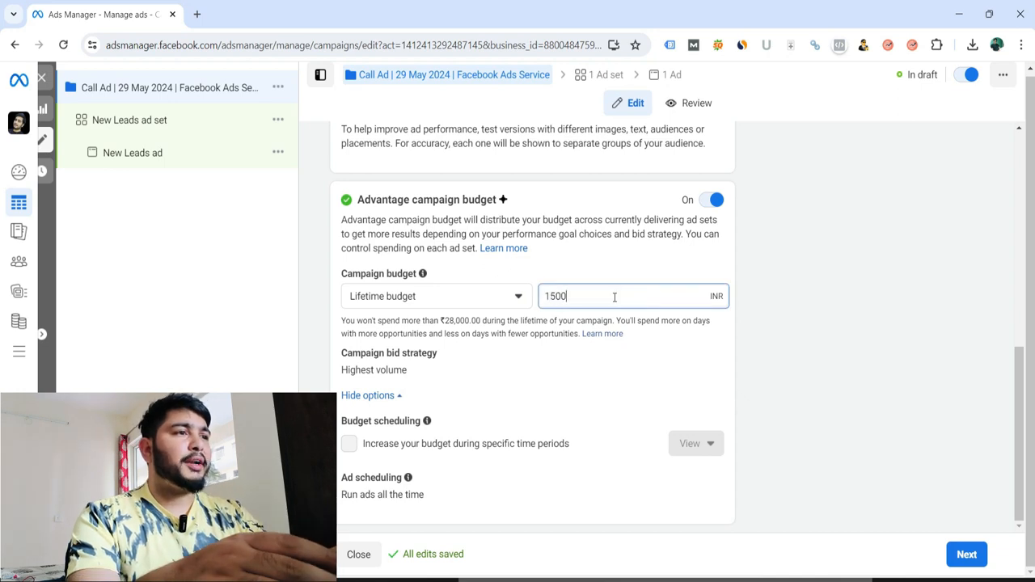
click(667, 331)
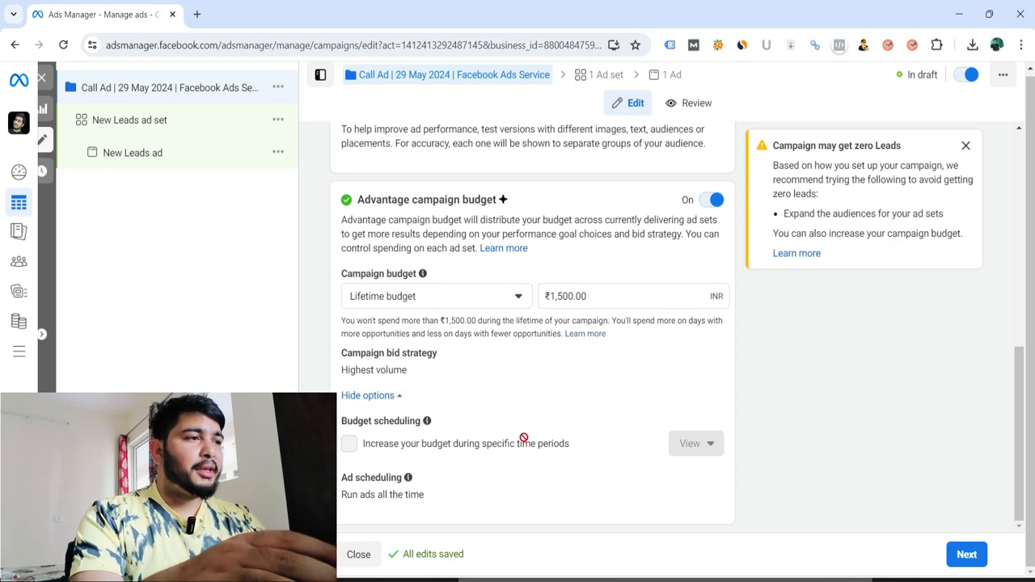
Step: Enable running ads on a schedule for the campaign and continue to the ad set settings
click(704, 481)
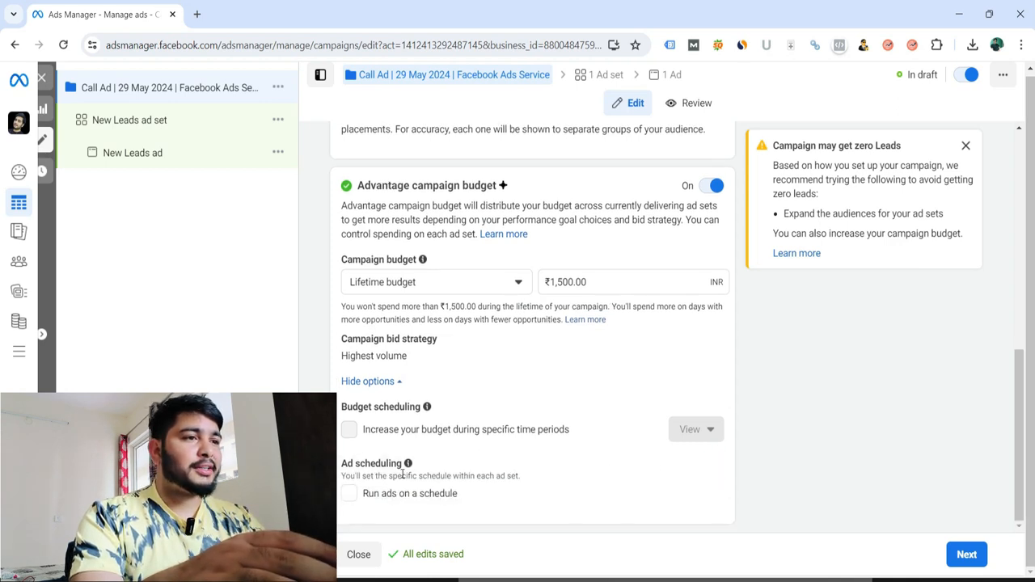
click(364, 494)
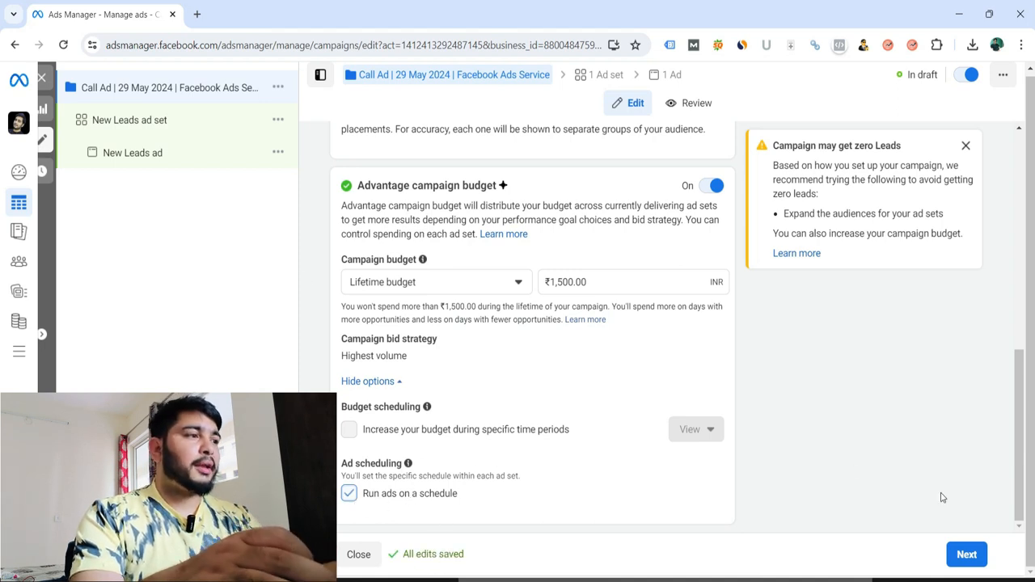
click(969, 556)
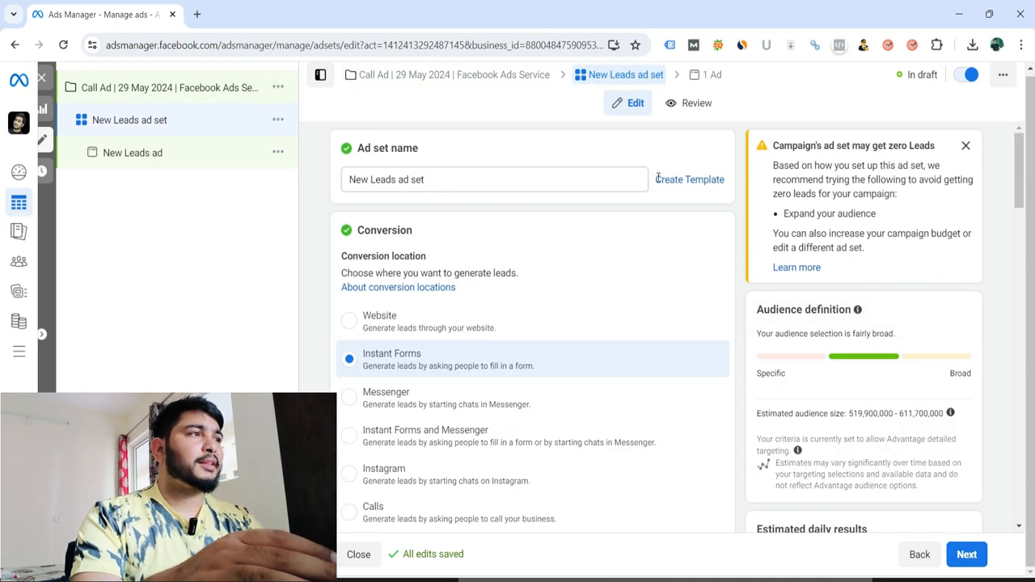
Step: Set the ad set's conversion location to Calls and check its performance goal and Facebook Page
drag(1021, 163, 1021, 189)
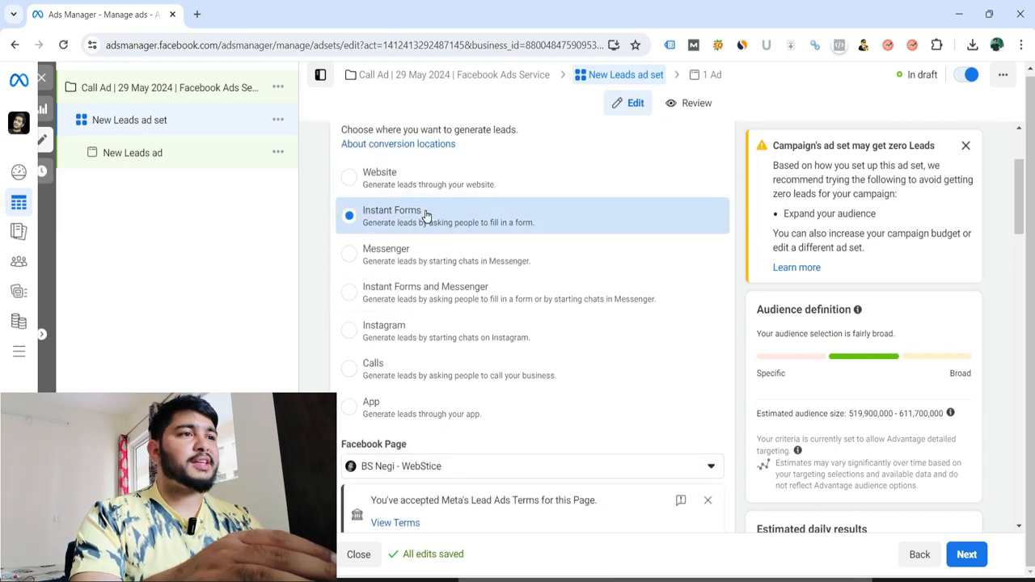
click(474, 371)
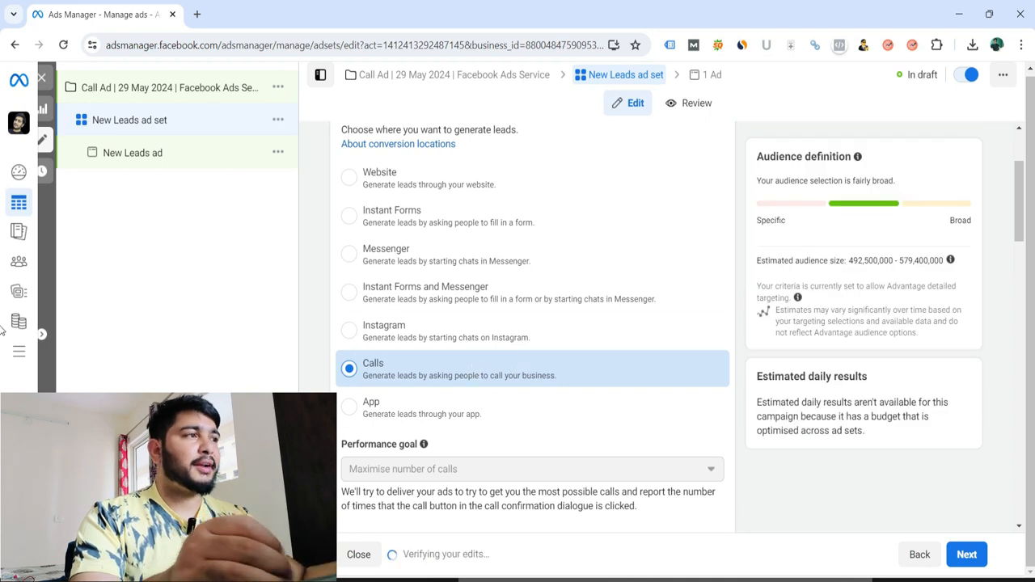
scroll(651, 259, down, 3)
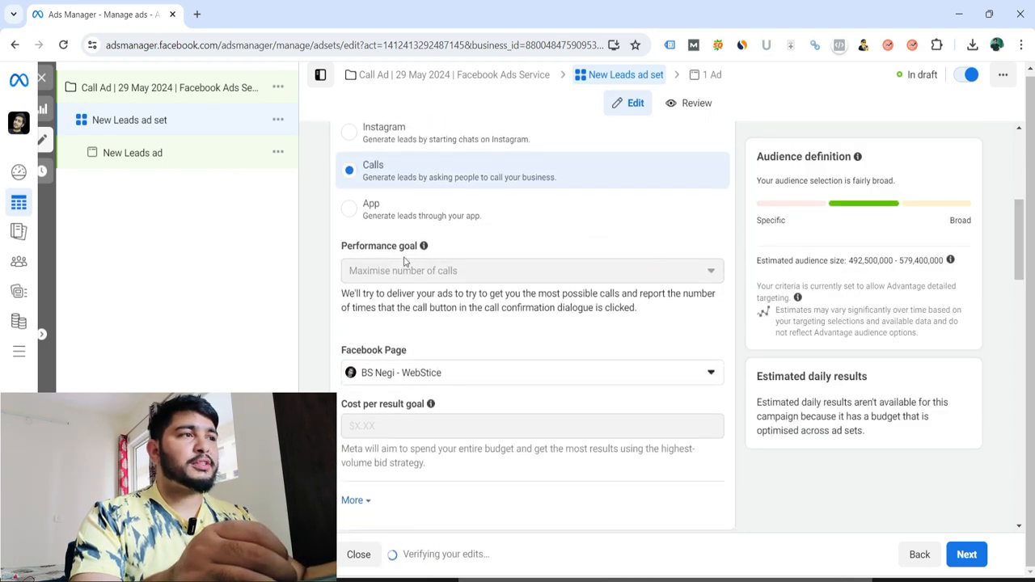
mouse_move(469, 273)
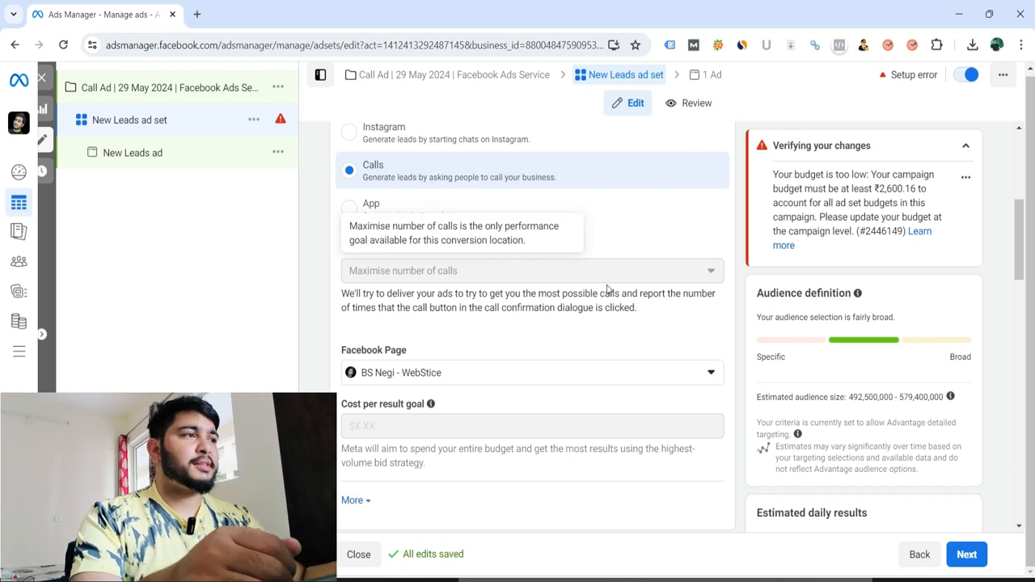
scroll(481, 291, down, 2)
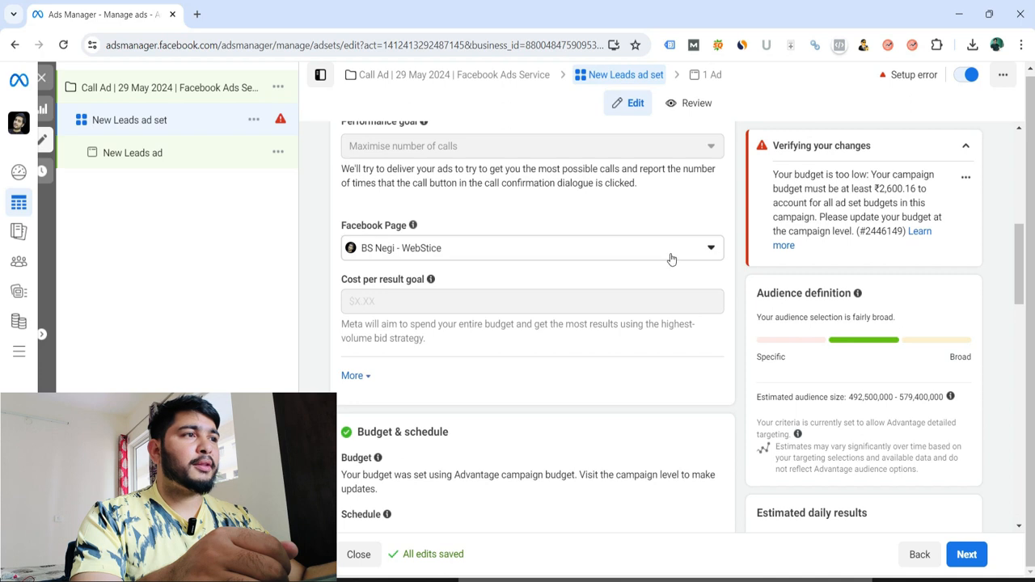
click(715, 249)
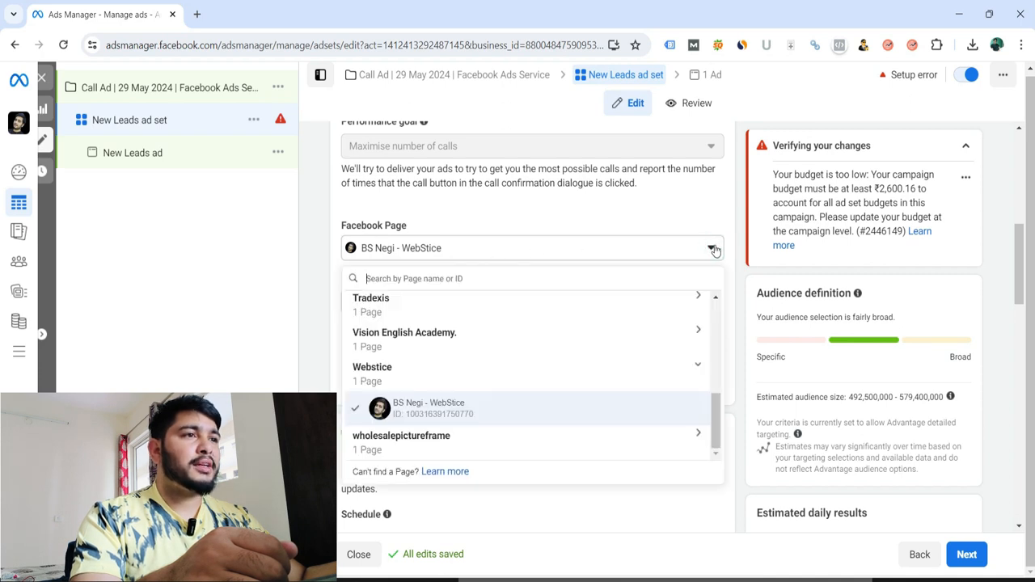
click(711, 248)
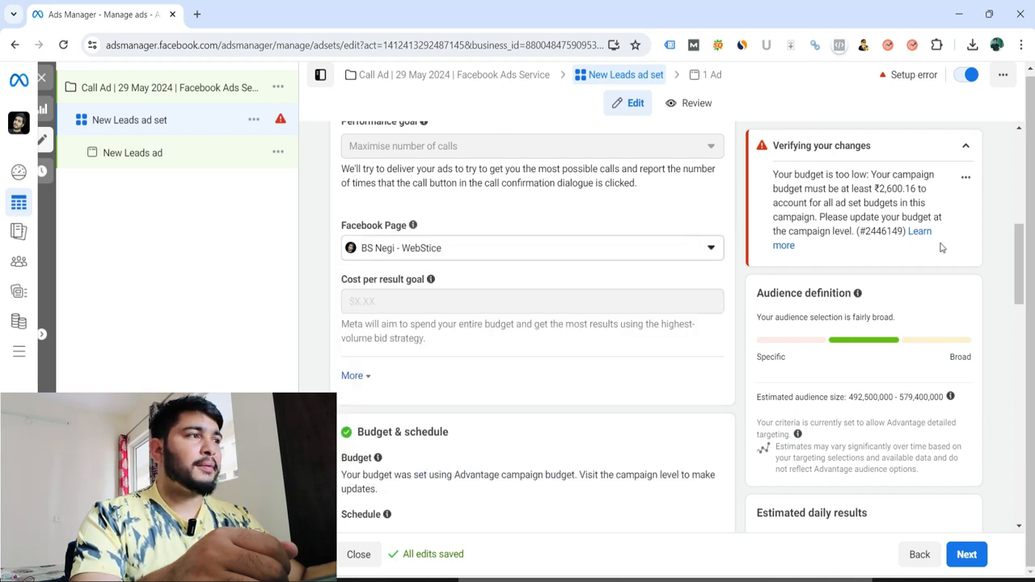
Step: Set the ad set's end date to 2 June 2024
scroll(386, 282, down, 3)
scroll(453, 275, down, 1)
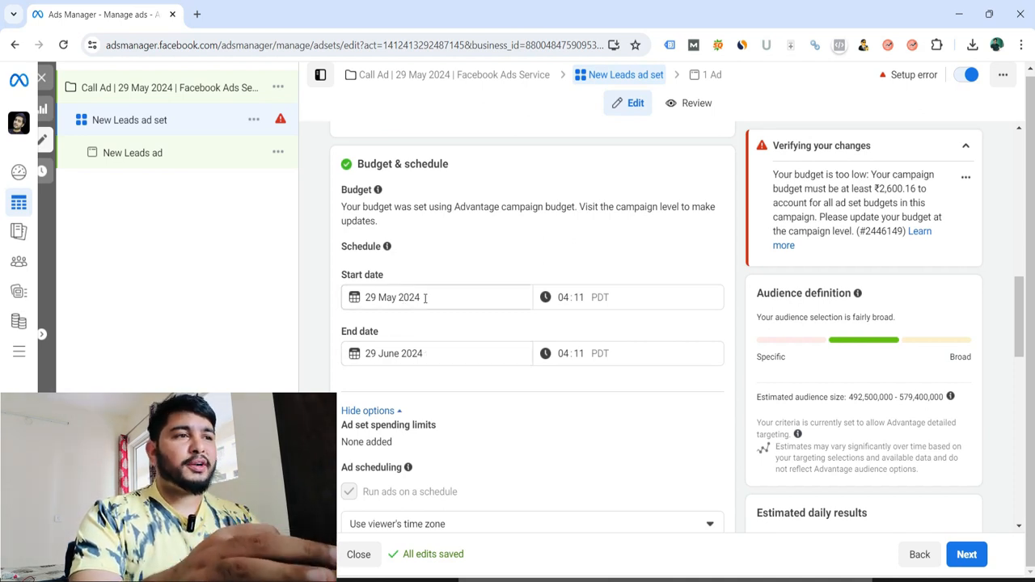
click(432, 352)
click(362, 385)
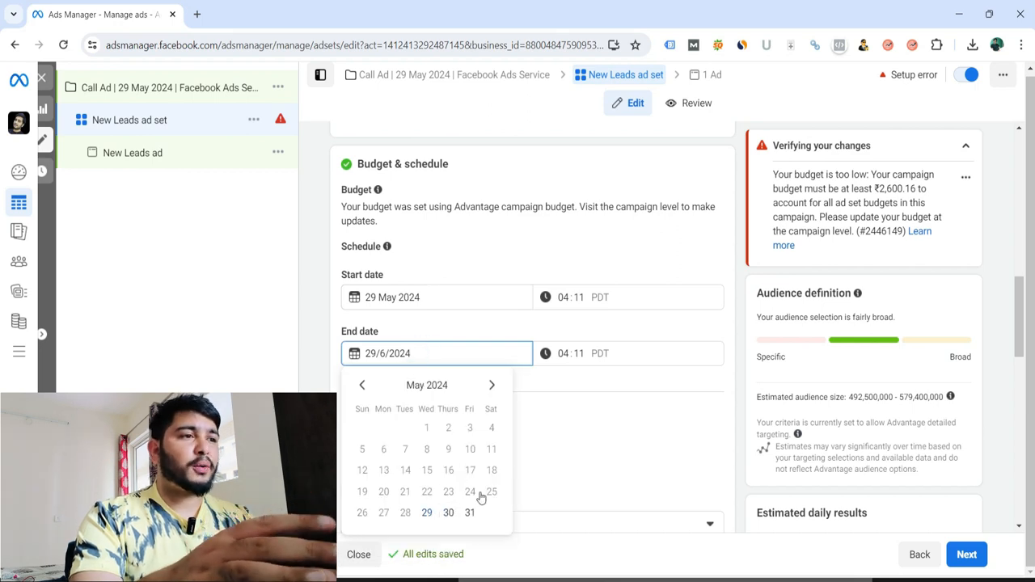
click(492, 385)
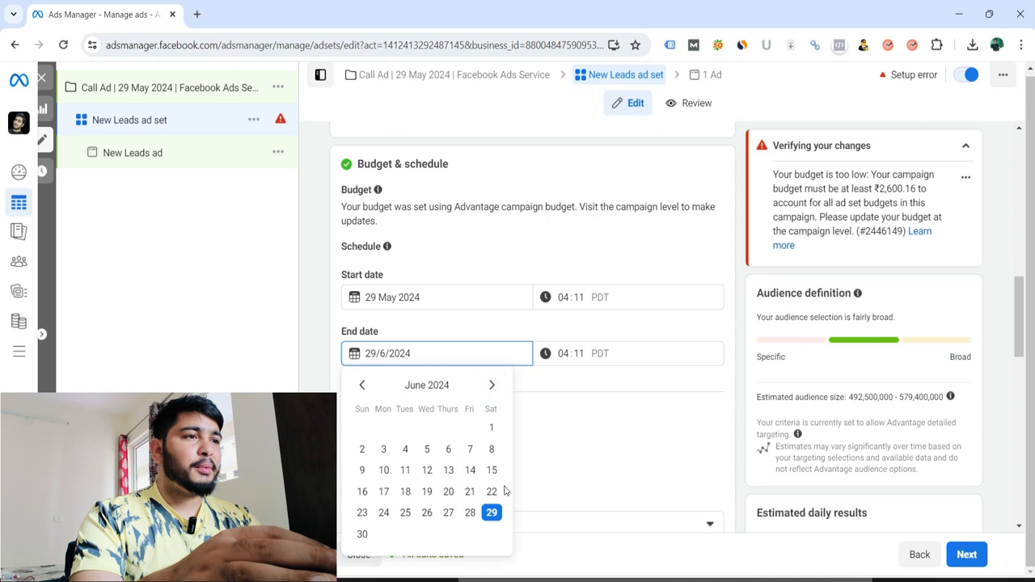
click(365, 453)
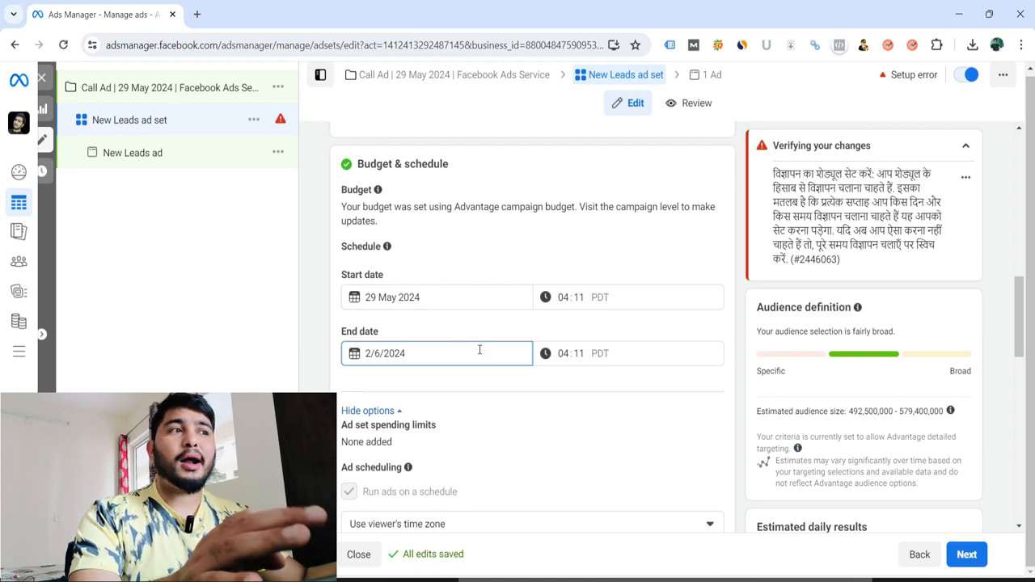
Step: Schedule the ad set to run every day from 9 am to 7 pm in the viewer's time zone
scroll(614, 328, down, 5)
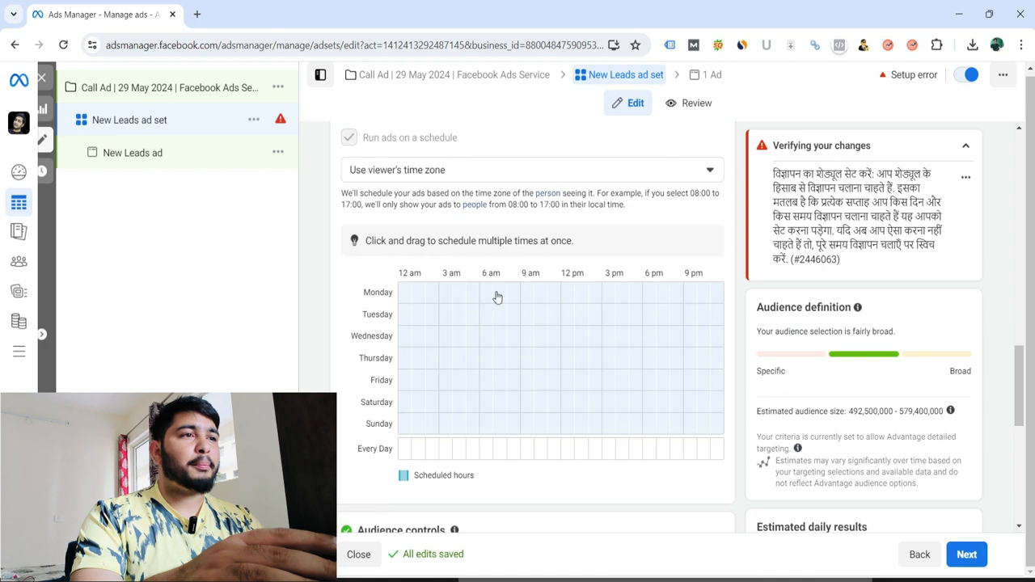
click(567, 429)
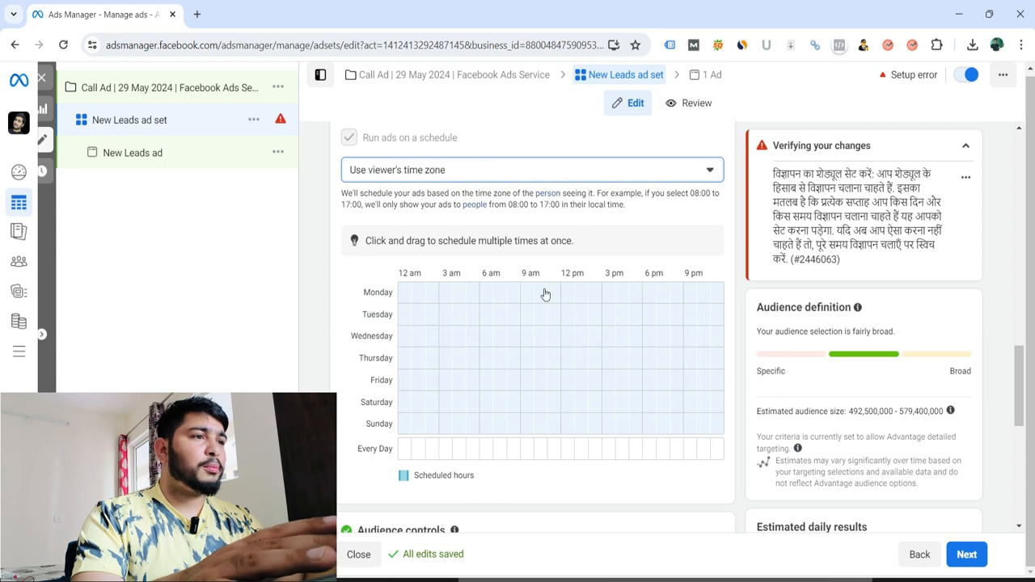
click(528, 449)
click(545, 452)
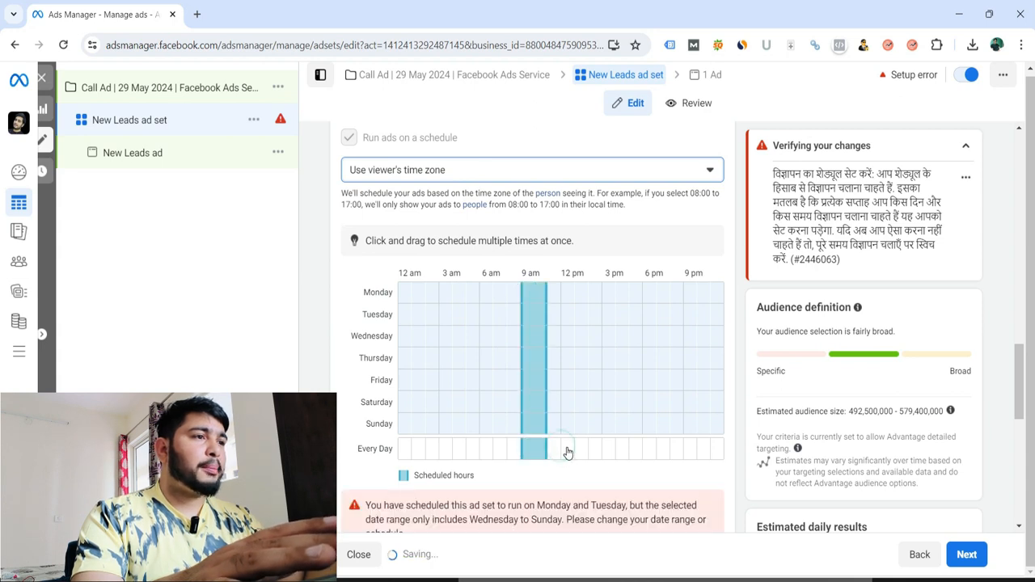
click(566, 450)
click(584, 450)
click(595, 449)
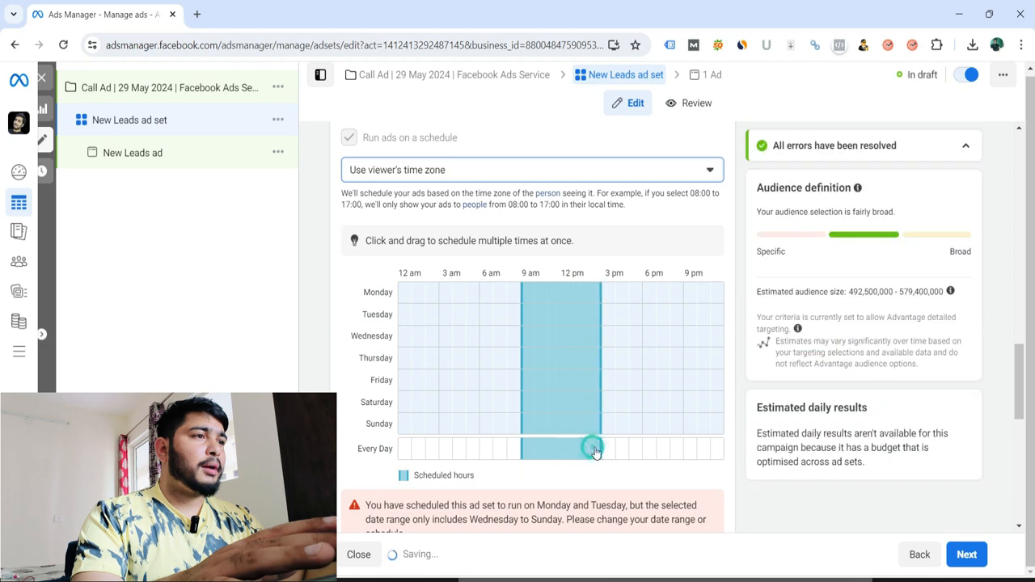
click(610, 450)
drag(621, 451, 646, 447)
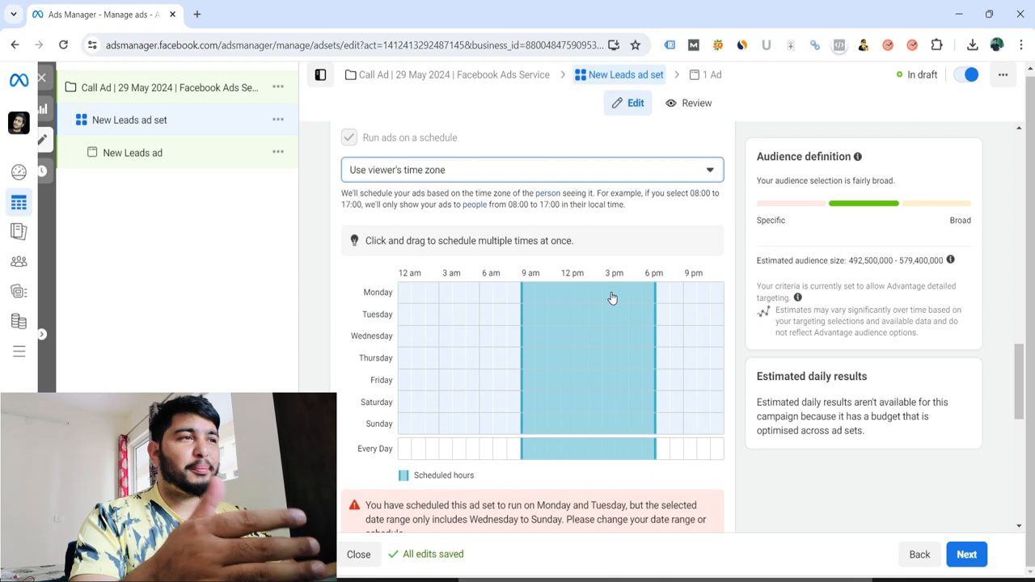
Step: Remove the scheduled hours for Monday and Tuesday from the ad schedule
click(527, 293)
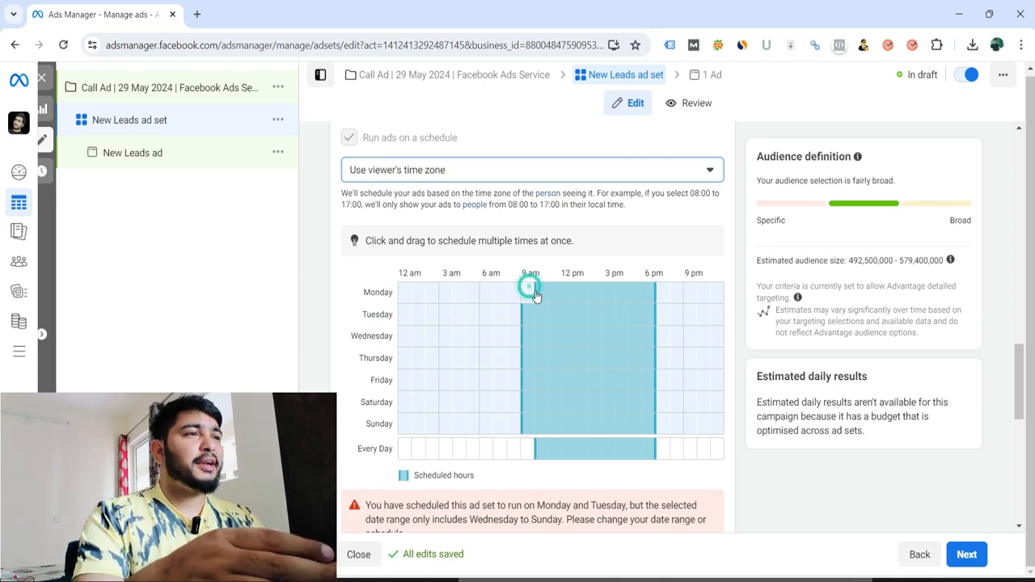
click(554, 293)
drag(572, 293, 617, 315)
click(618, 315)
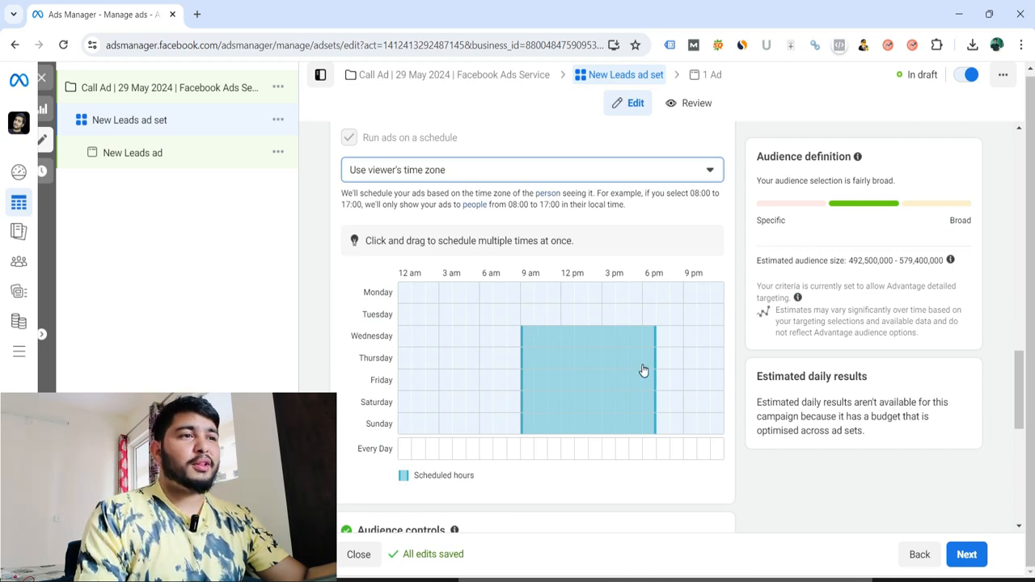
Step: Replace India with the city of Pune, Maharashtra as the audience location
scroll(738, 279, down, 5)
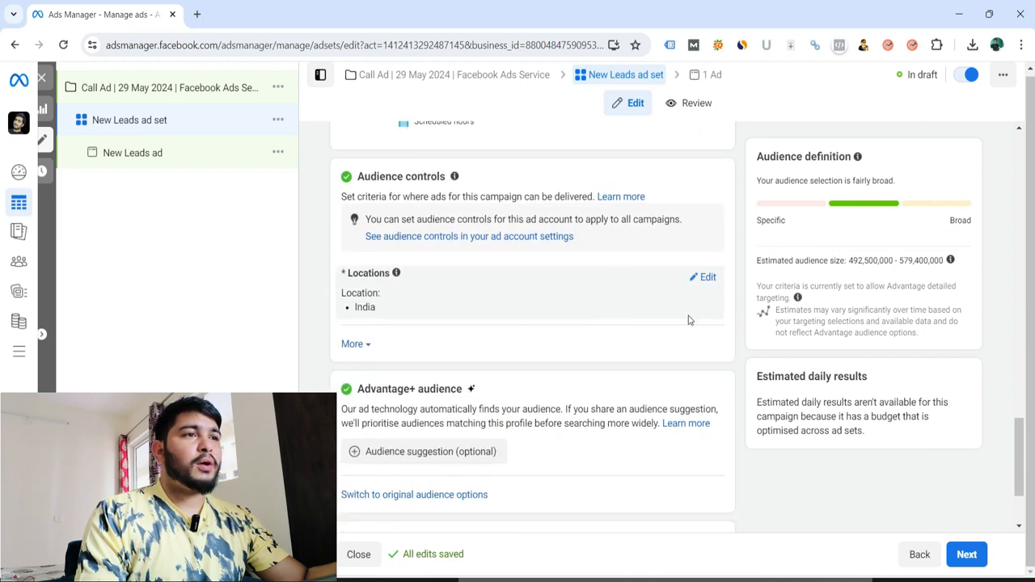
click(357, 345)
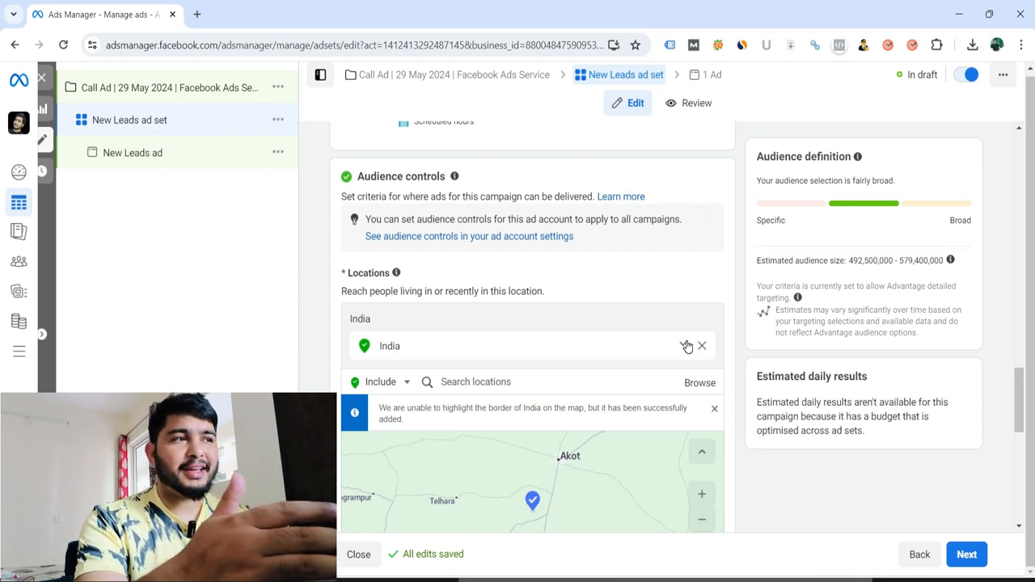
click(701, 346)
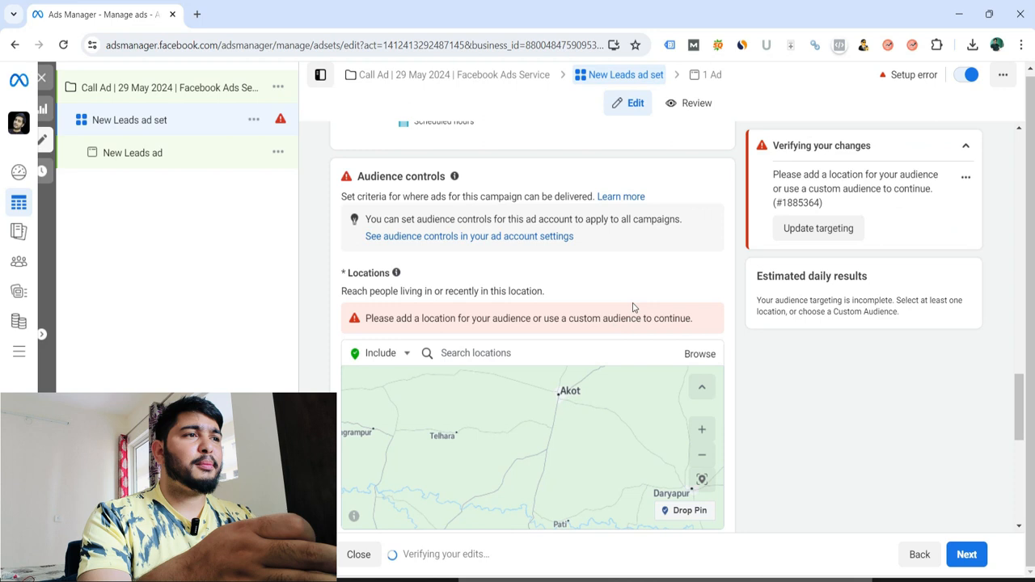
click(584, 350)
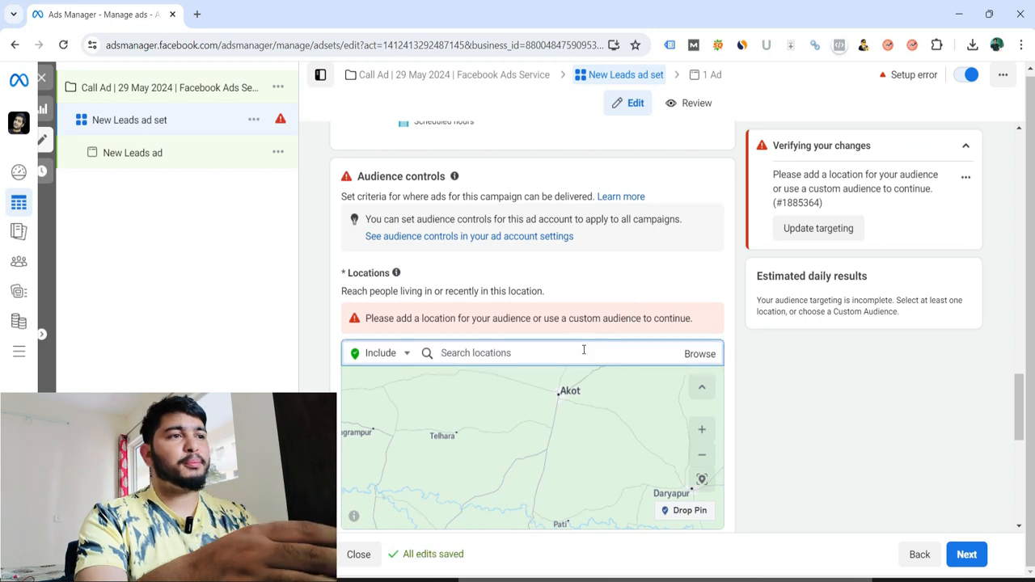
text(pune)
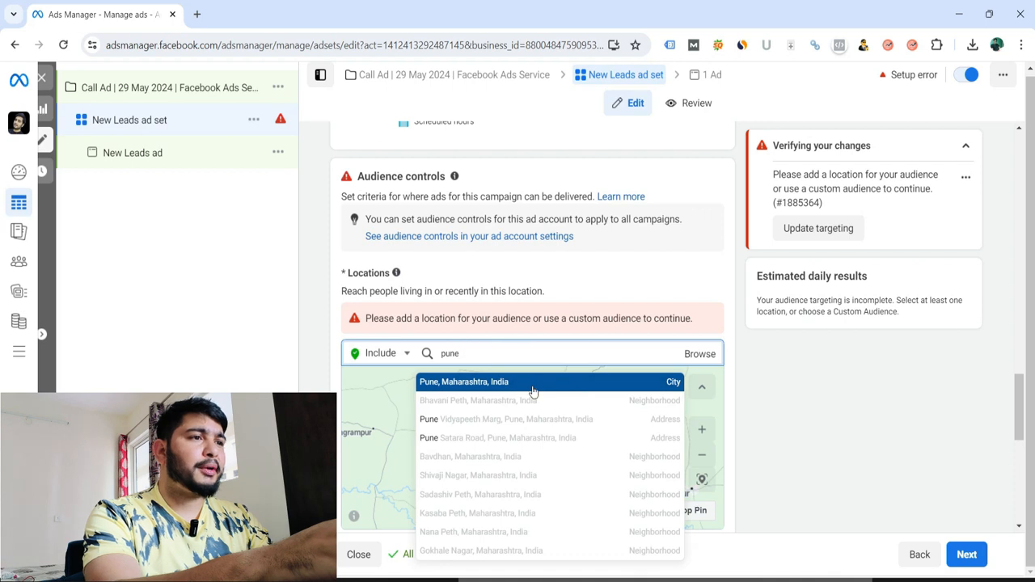
click(516, 383)
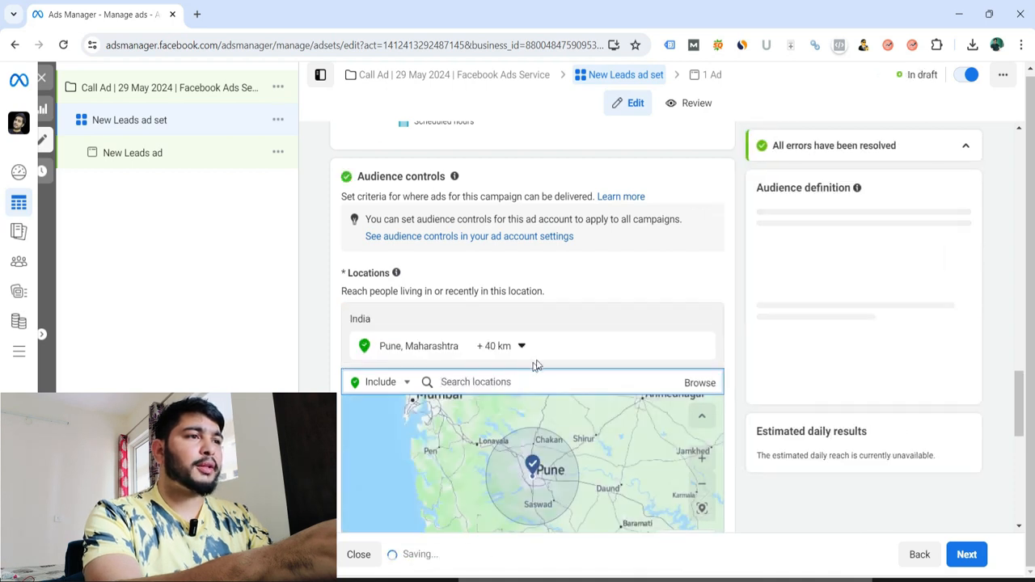
Step: Check the radius options for the Pune location
click(520, 346)
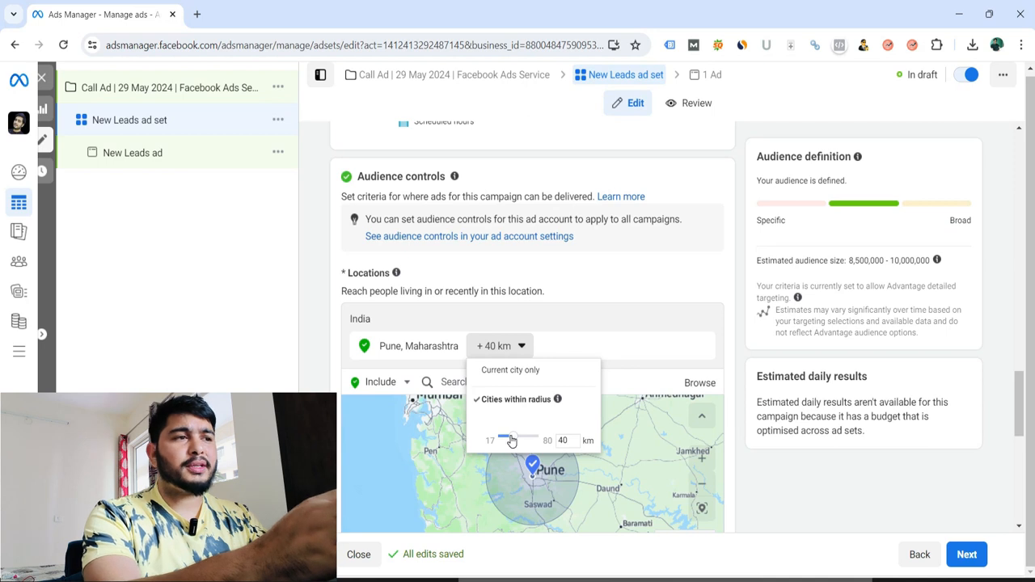
drag(511, 440, 496, 438)
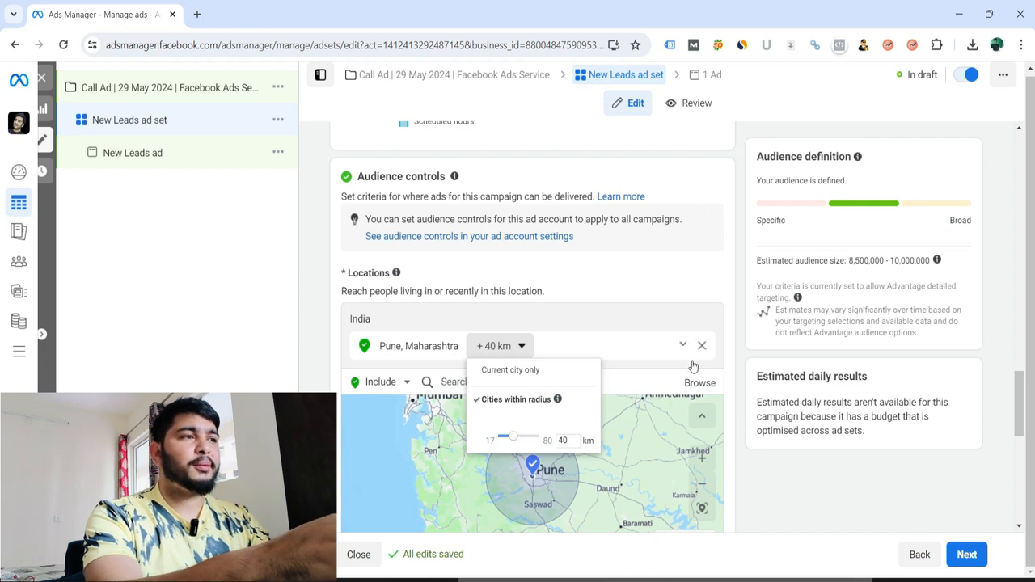
click(723, 361)
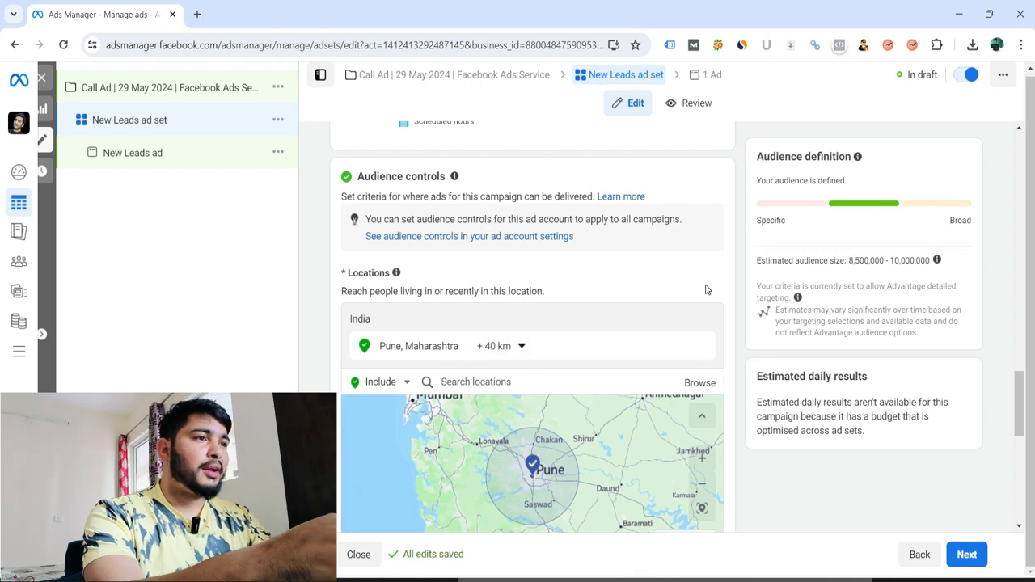
Step: Set the minimum age in the audience controls to 25
scroll(712, 300, down, 2)
scroll(713, 300, down, 2)
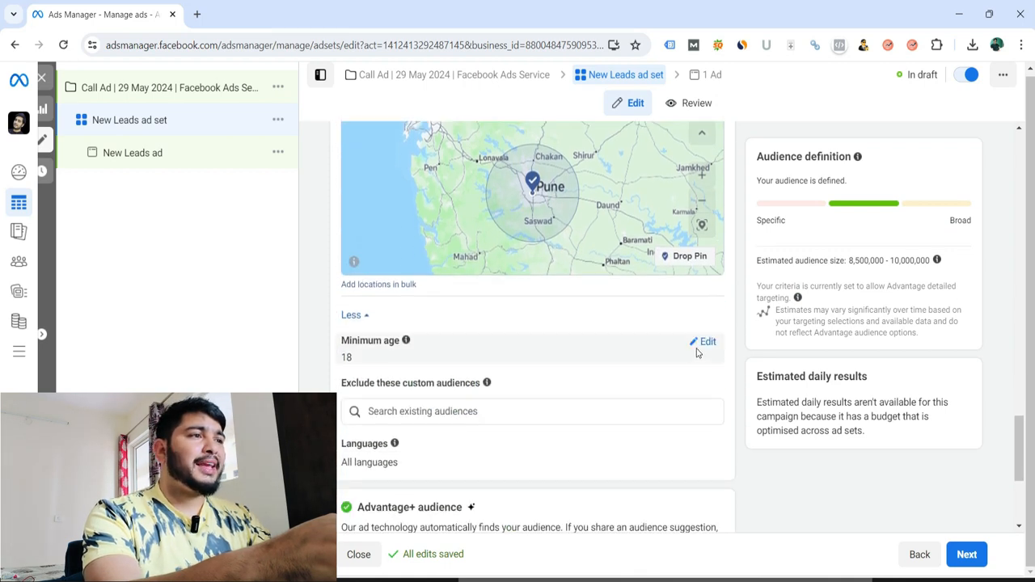
click(689, 348)
click(368, 362)
click(374, 561)
scroll(704, 327, down, 2)
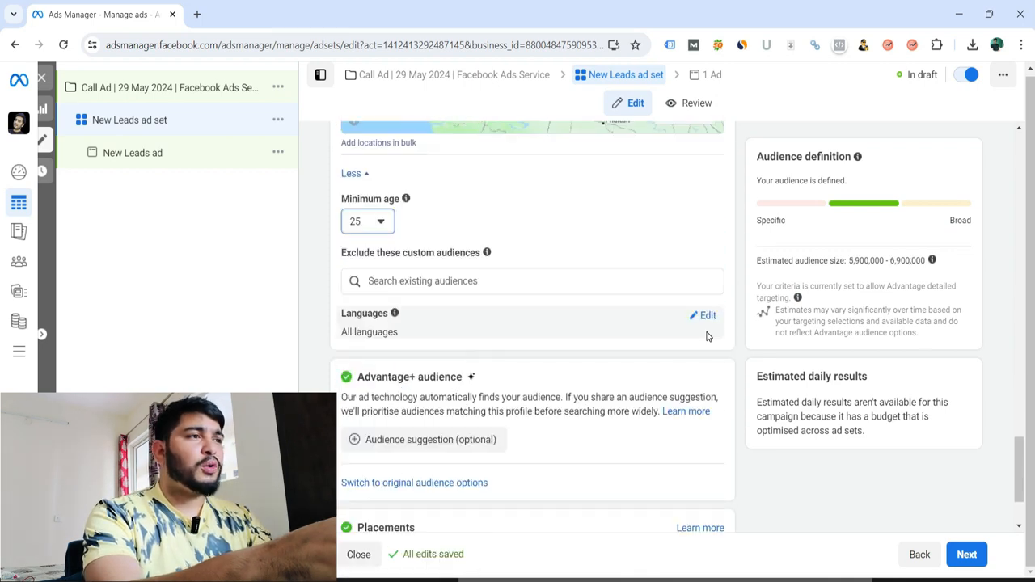
Step: Add Hindi and English (All) as the audience languages
click(706, 318)
click(465, 334)
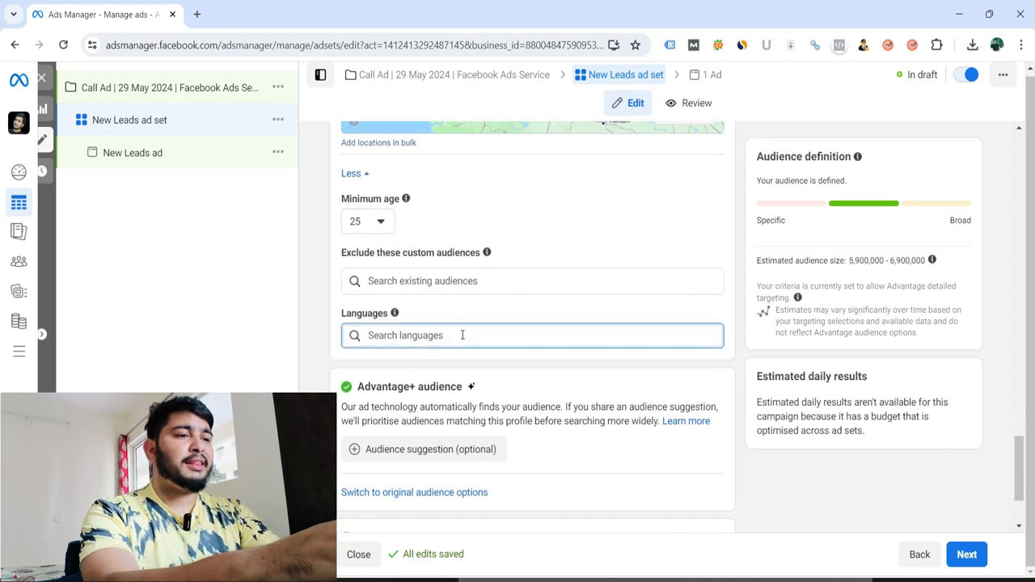
text(Hindi)
click(437, 358)
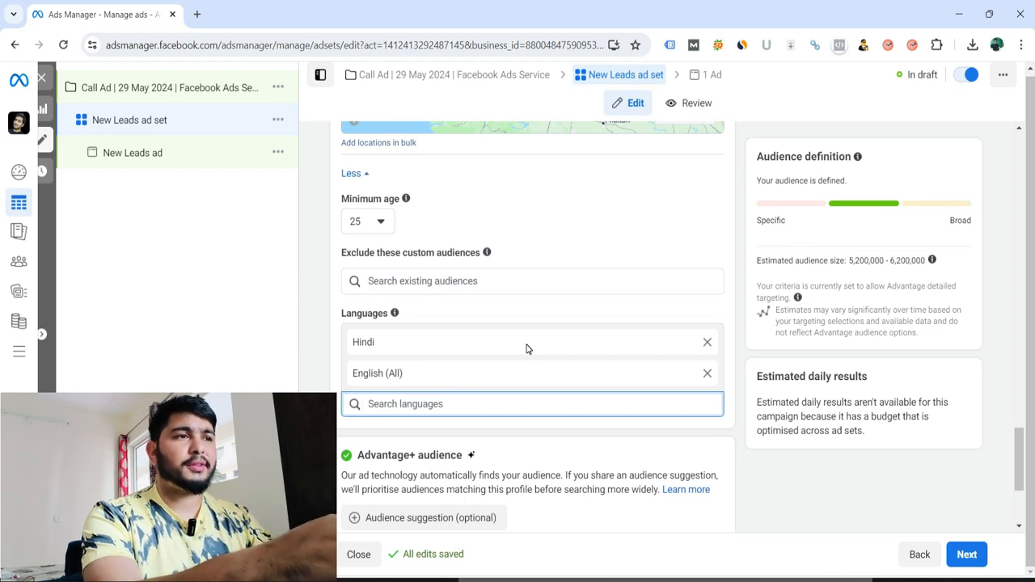
Step: Add an audience suggestion to the Advantage+ audience with an age range of 30 to 50
scroll(526, 349, down, 2)
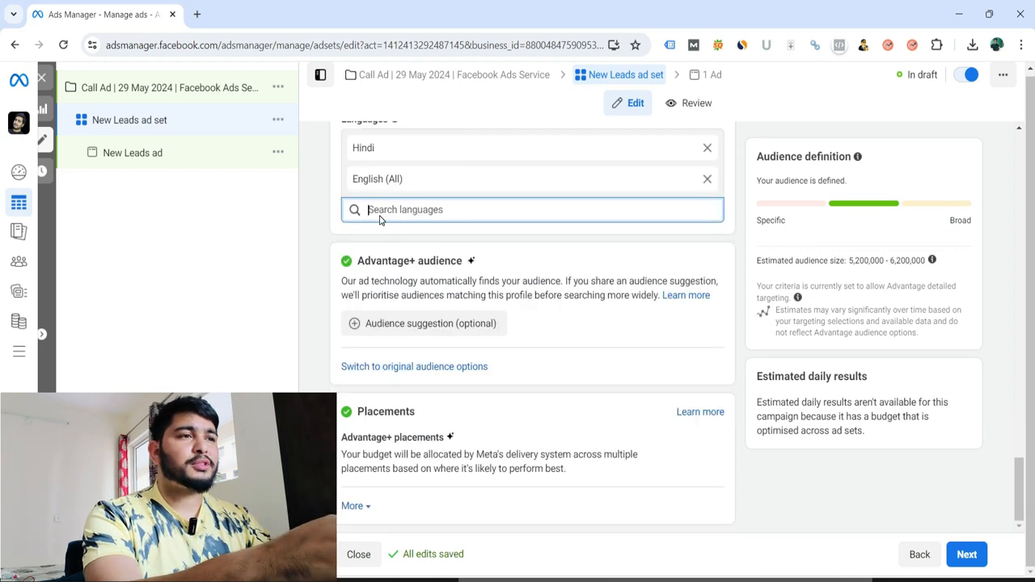
click(500, 325)
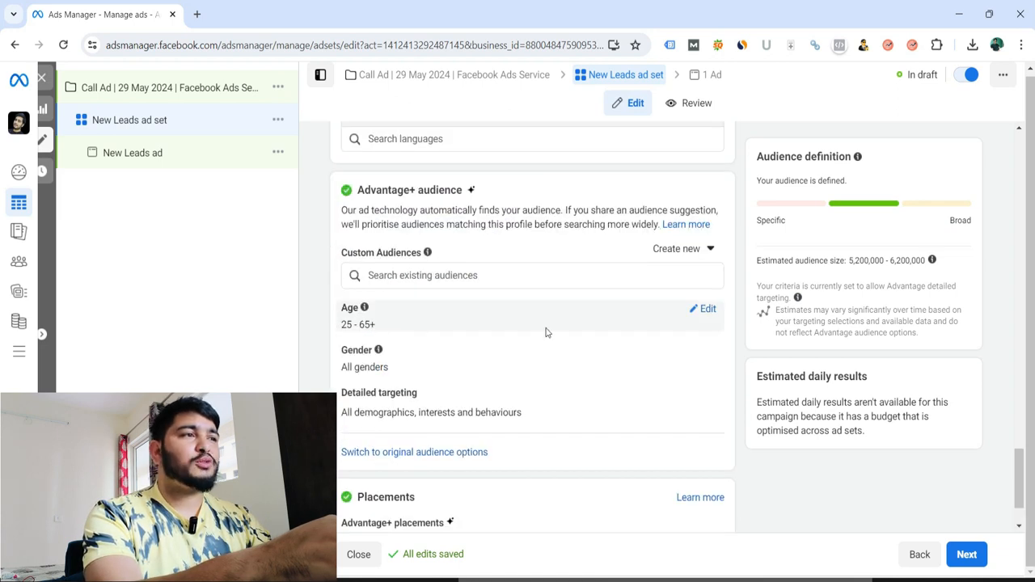
scroll(451, 331, up, 4)
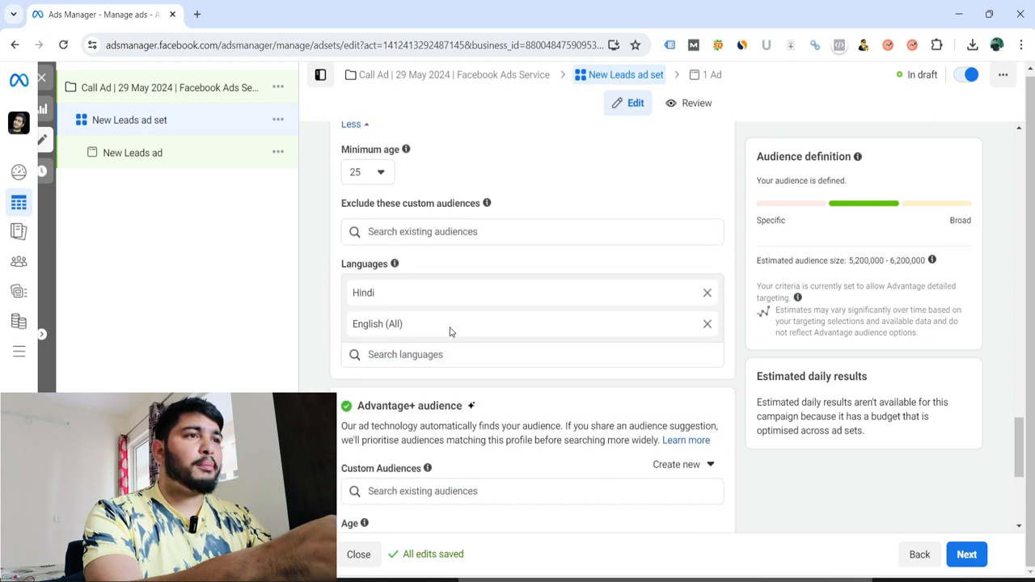
scroll(485, 257, down, 4)
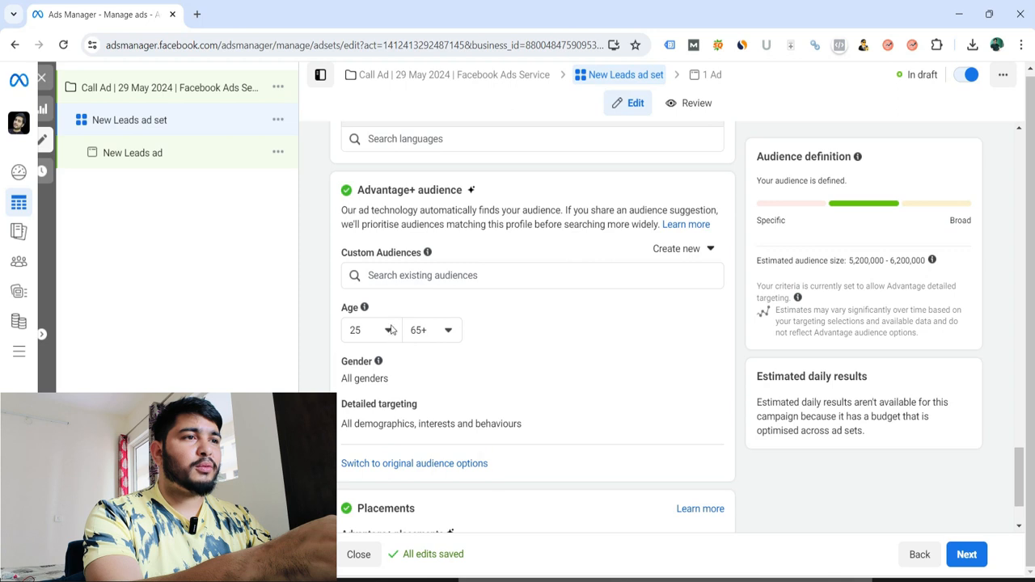
click(393, 331)
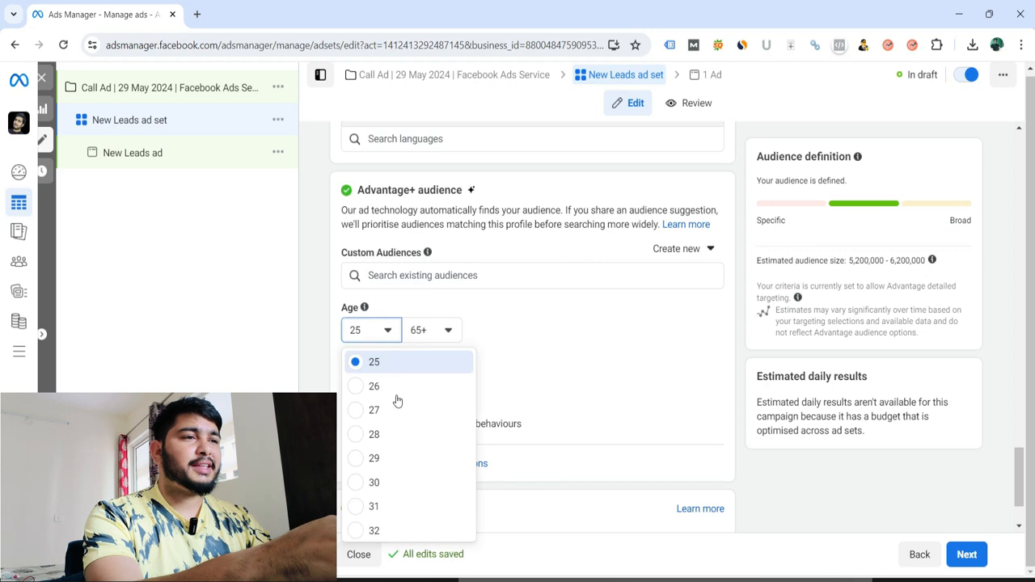
click(359, 485)
click(432, 330)
scroll(474, 439, up, 3)
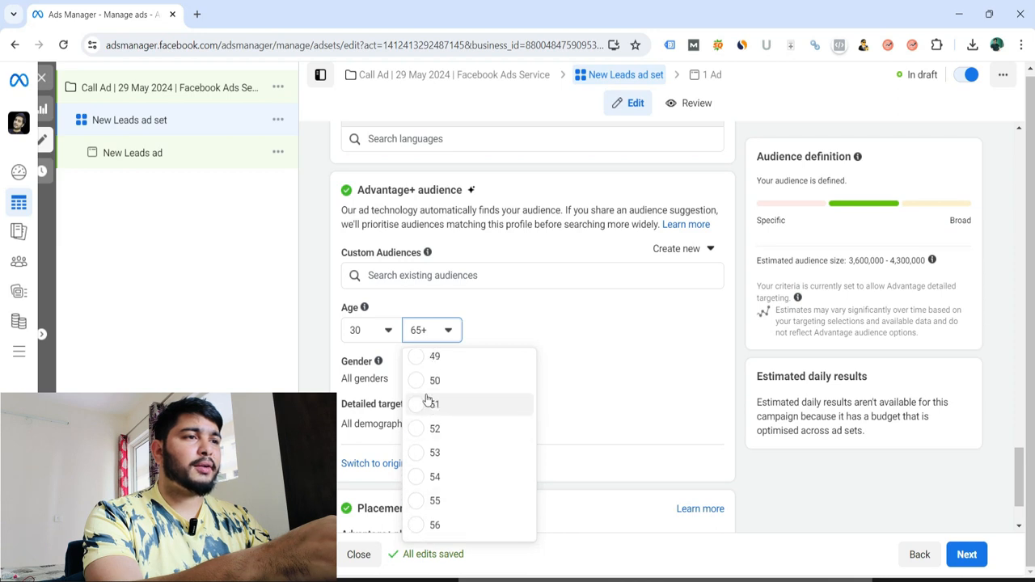
click(429, 380)
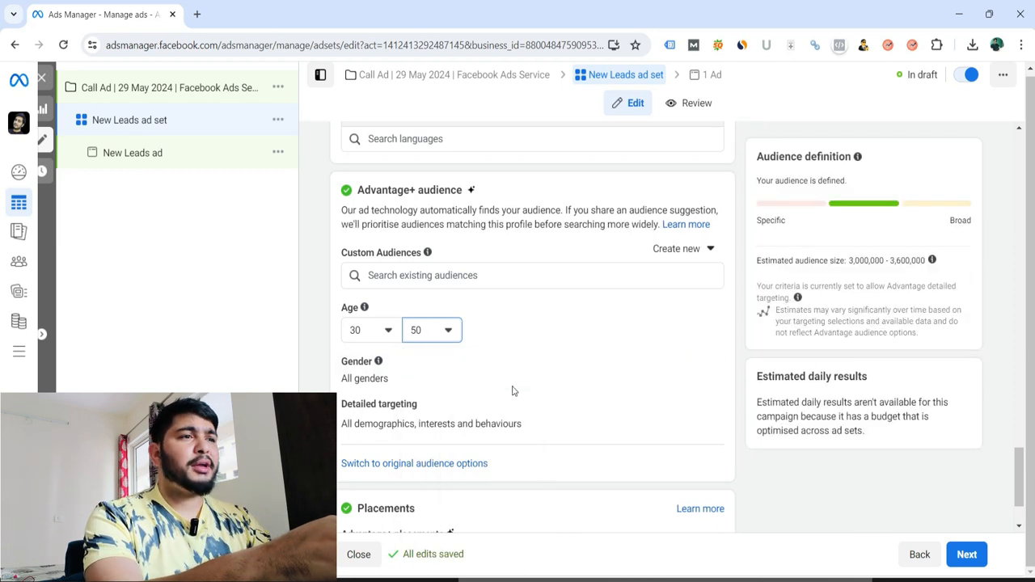
Step: Add the interests Advertising agency (marketing) and Advertising campaign to the audience suggestion's detailed targeting
scroll(510, 387, down, 2)
mouse_move(455, 319)
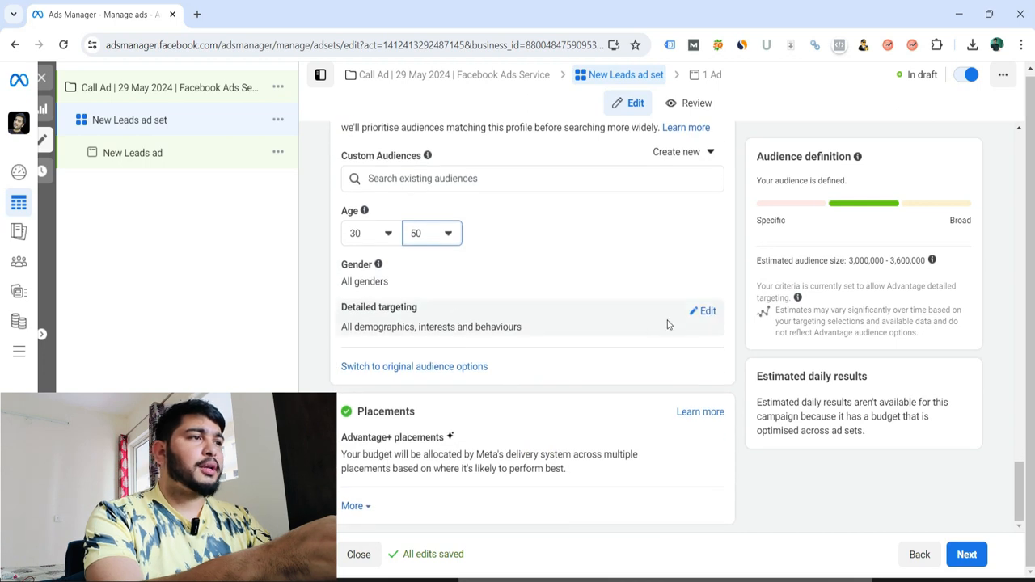
click(709, 312)
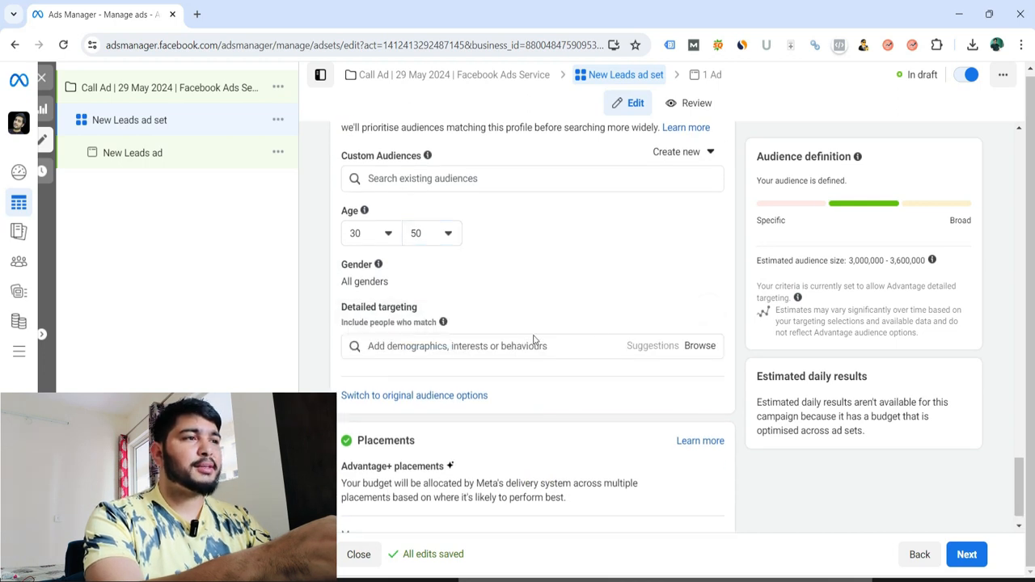
click(491, 346)
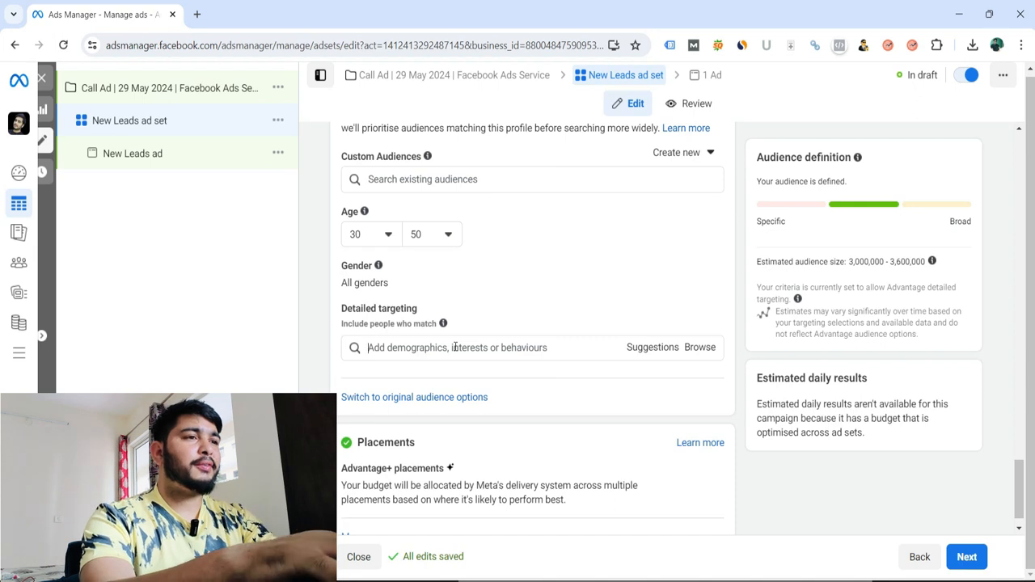
text(Advertising agency)
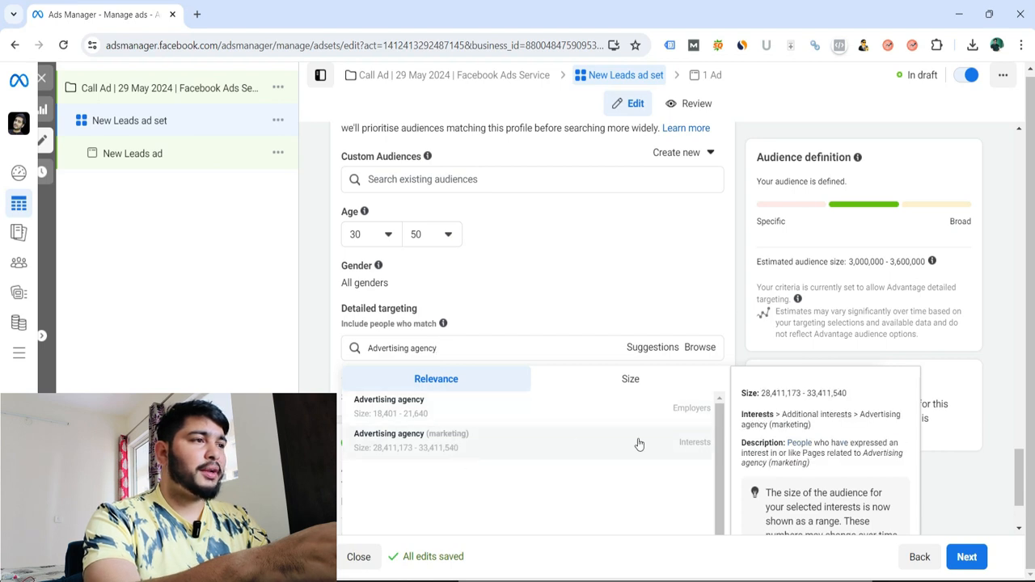
click(450, 439)
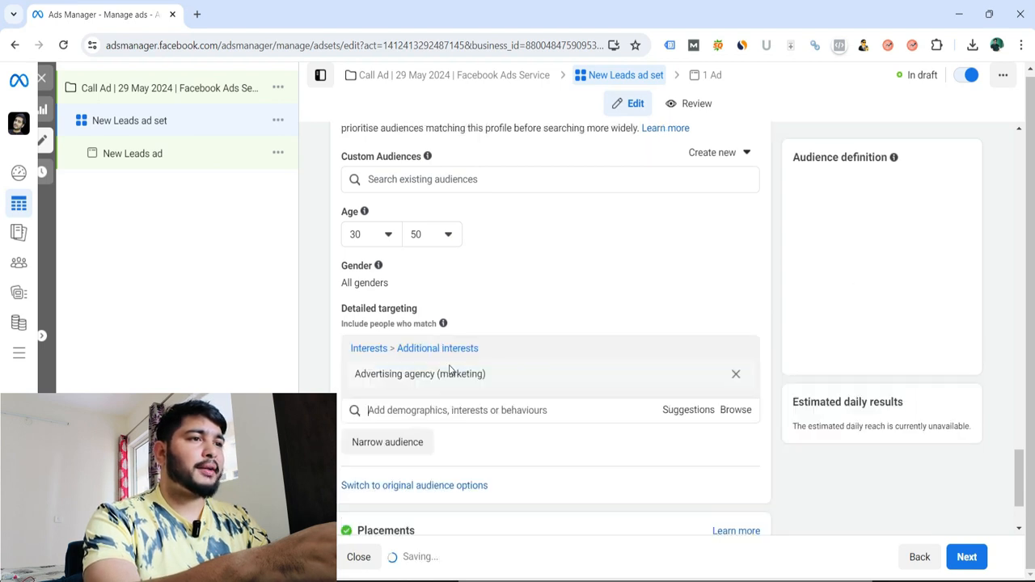
text(Advertising campaign)
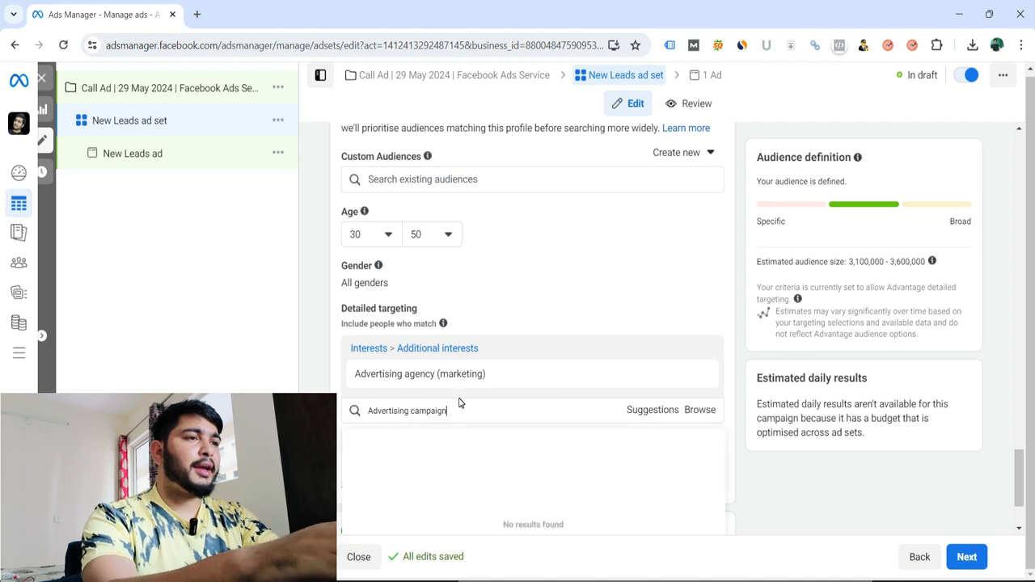
click(428, 477)
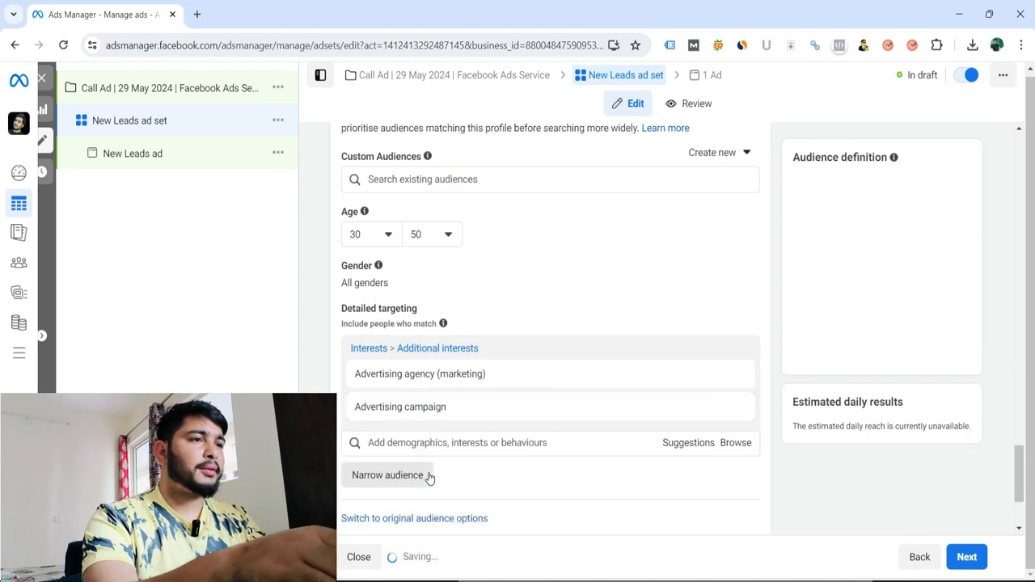
Step: Add the interests Conversion marketing and Lead generation to the detailed targeting
text(Conversion marketing)
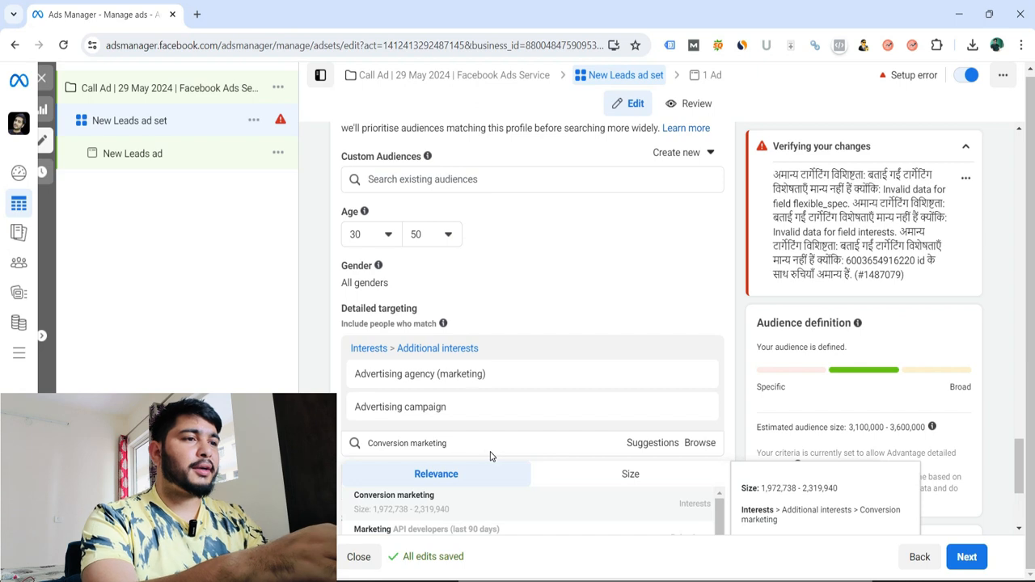
click(437, 495)
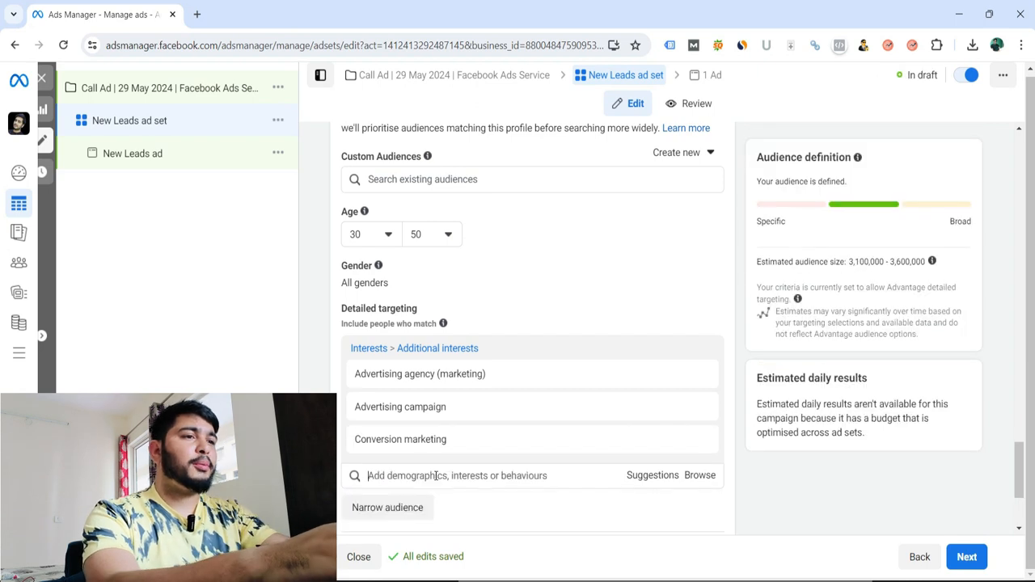
text(fdj)
key(BackSpace)
key(BackSpace)
key(BackSpace)
text(Lead generation)
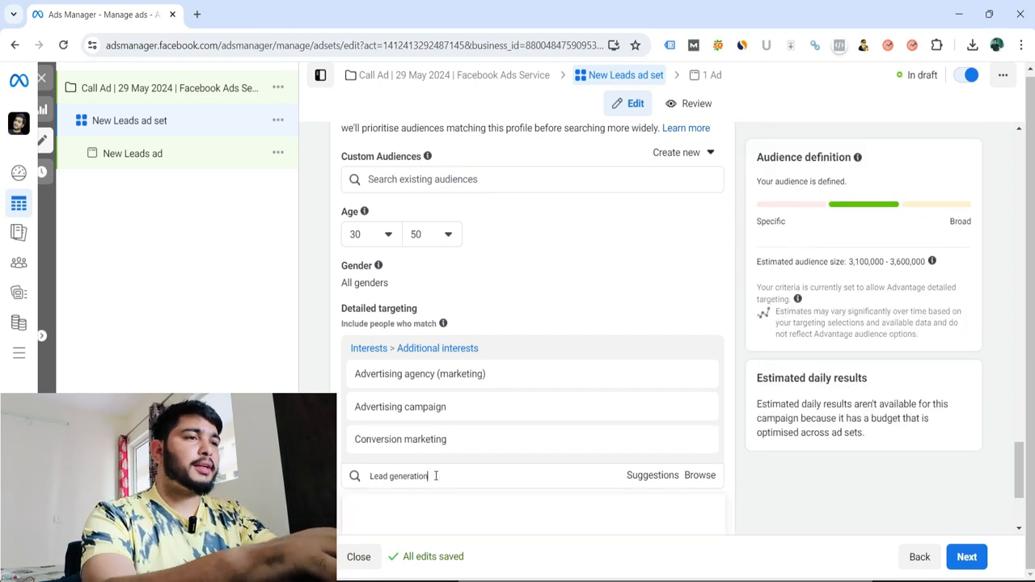
click(436, 495)
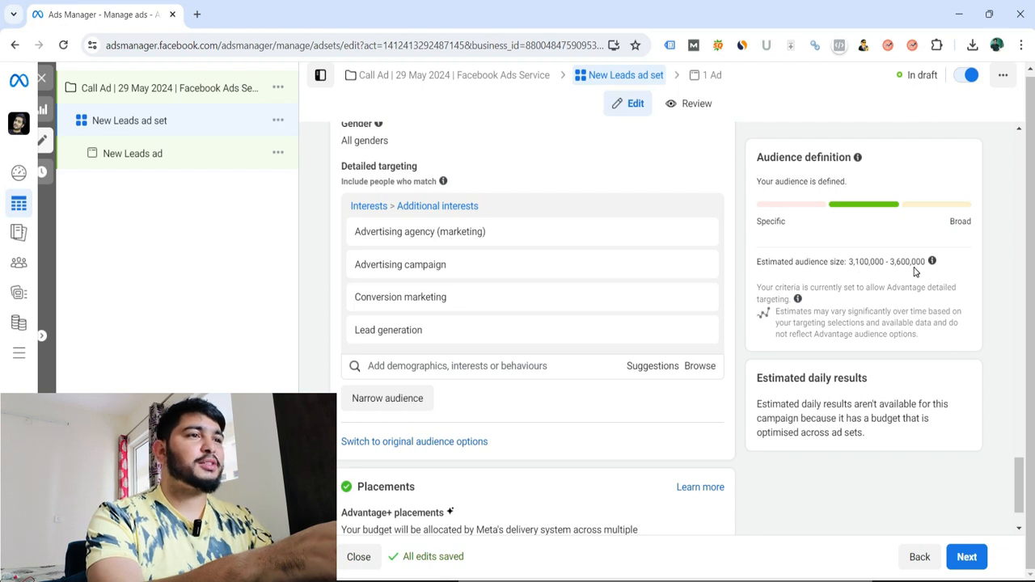
mouse_move(453, 346)
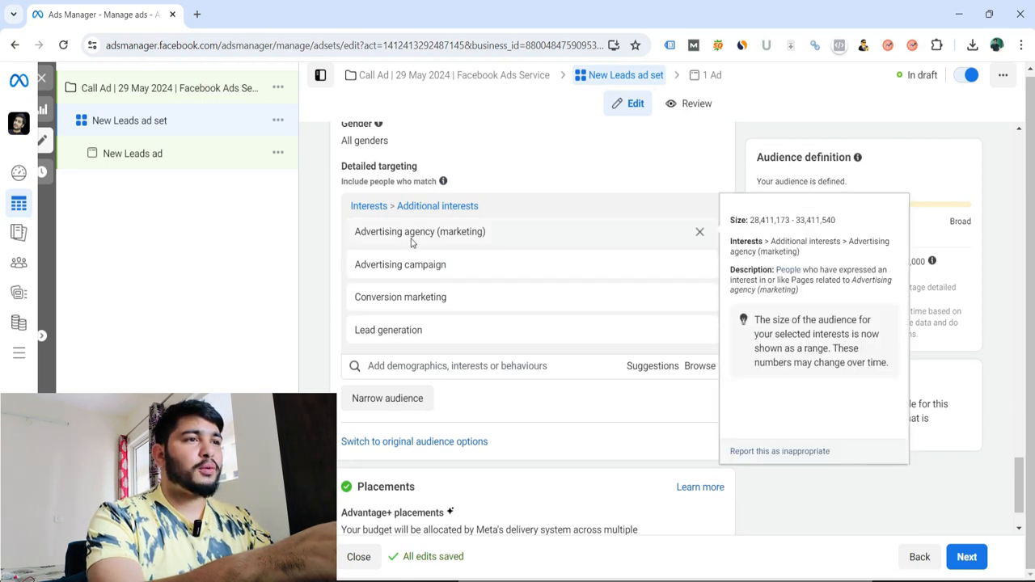
Step: Expand the placement options, keep Advantage+ placements and continue to the ad level
scroll(490, 400, down, 1)
click(354, 508)
scroll(566, 363, down, 2)
click(701, 261)
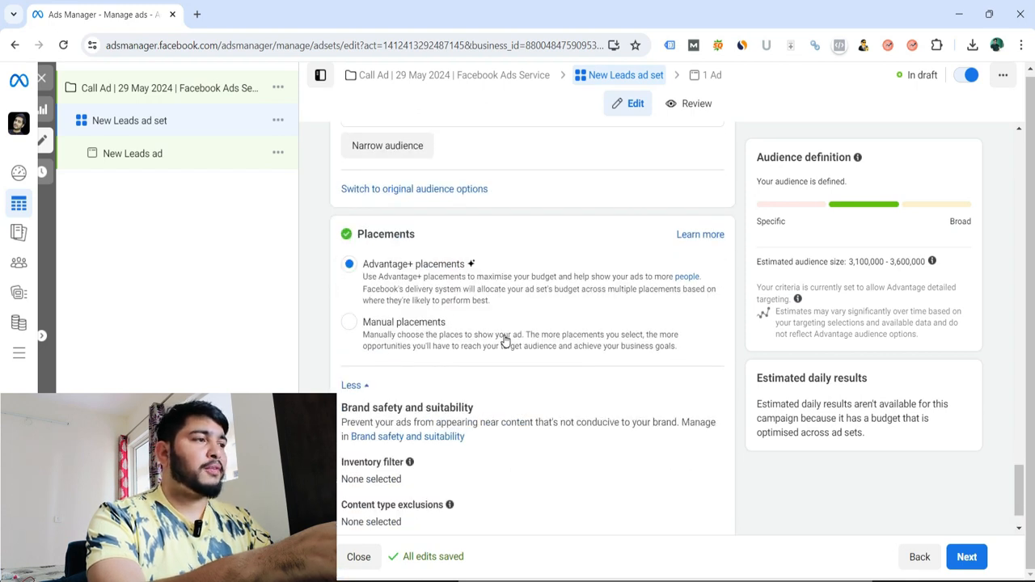
click(967, 556)
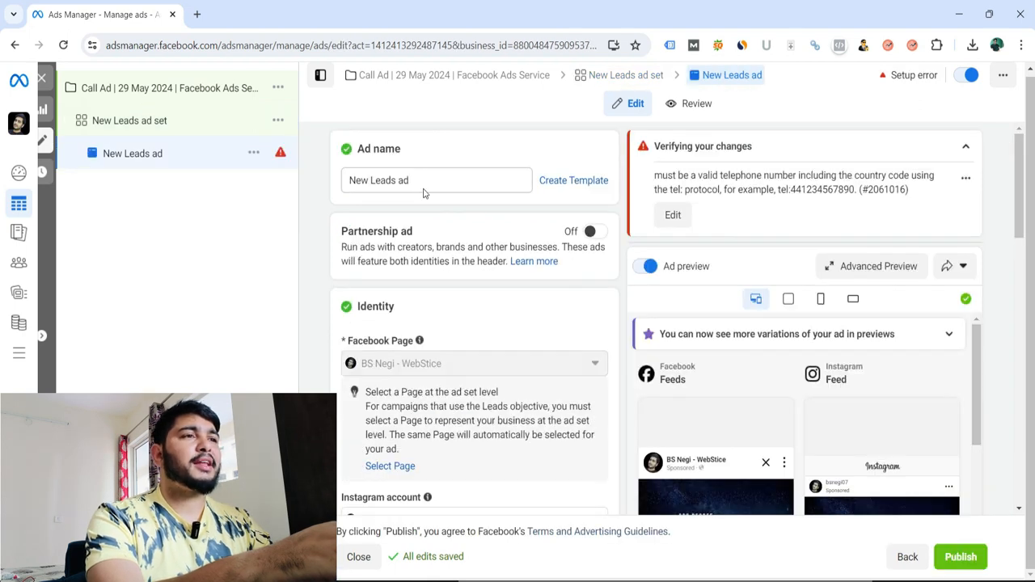
Step: Remove the ad's existing media and add the 1080 x 1080 "Best Facebook Ads Services" image for all placements
drag(1020, 173, 1027, 303)
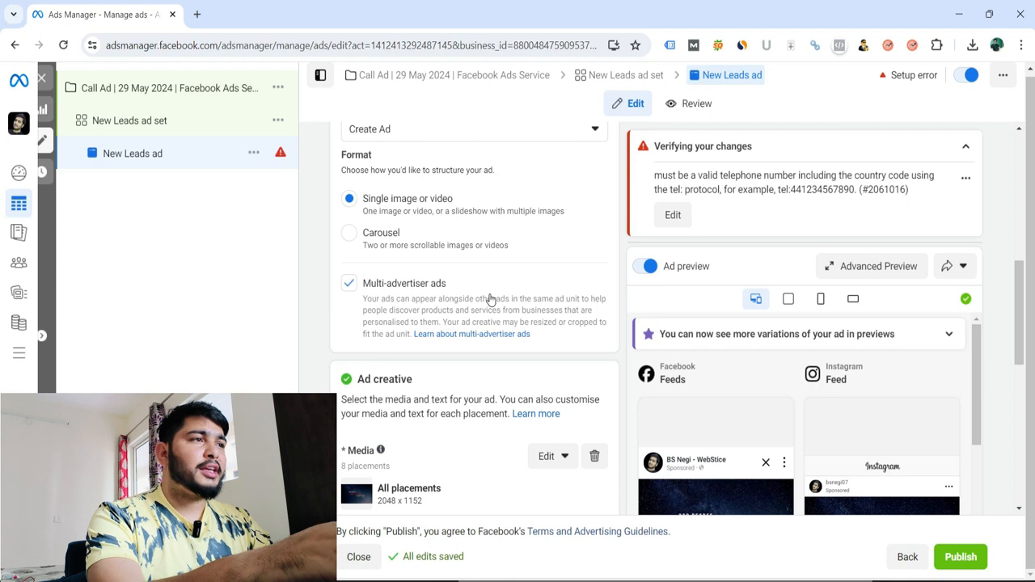
drag(1020, 289, 1029, 351)
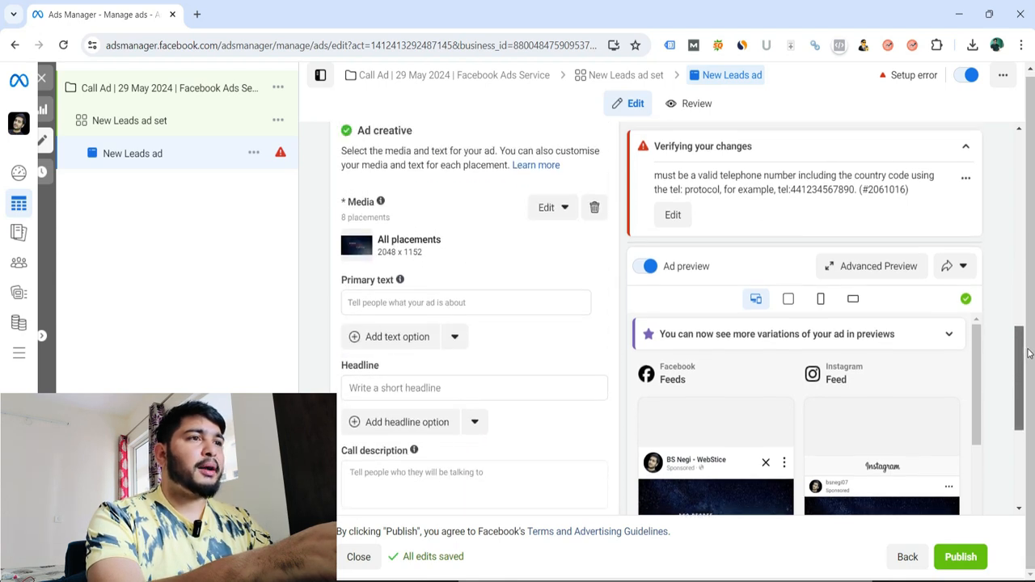
mouse_move(363, 285)
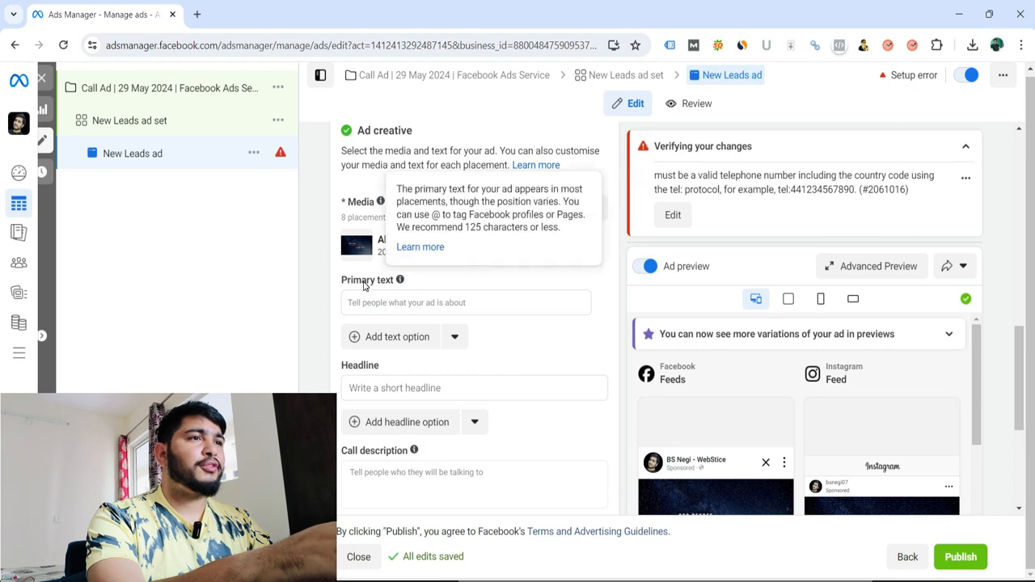
click(594, 209)
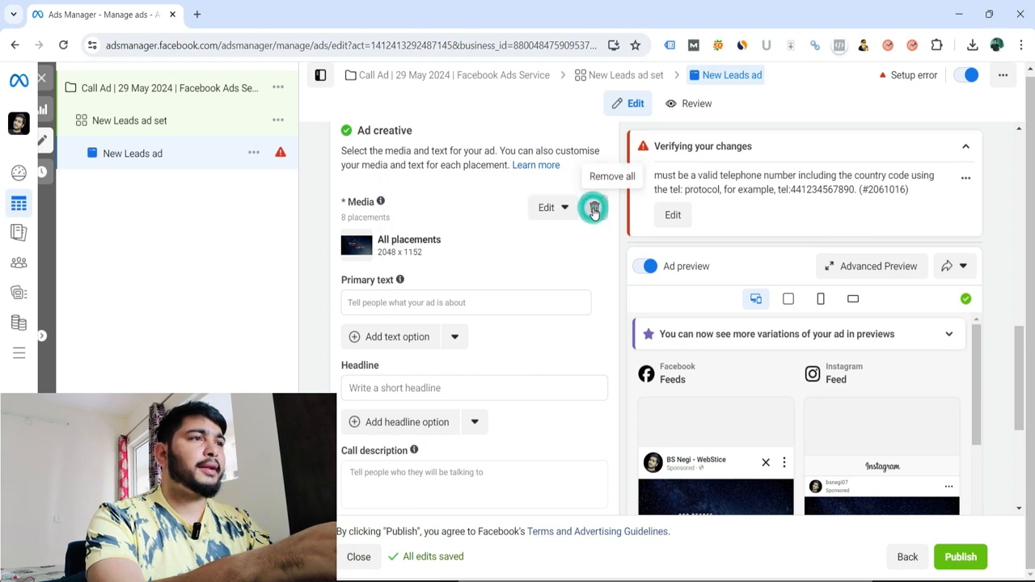
click(382, 225)
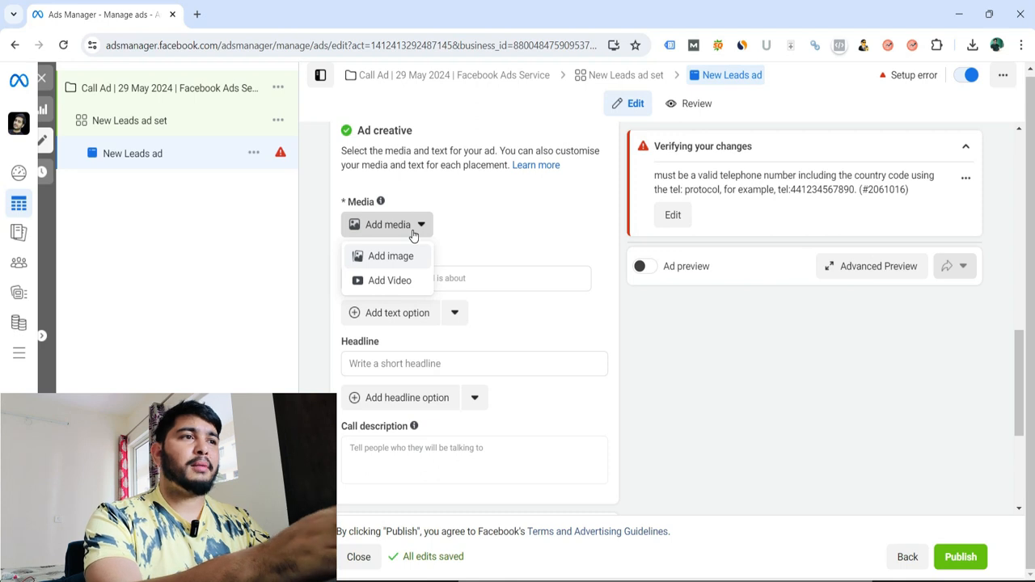
click(396, 255)
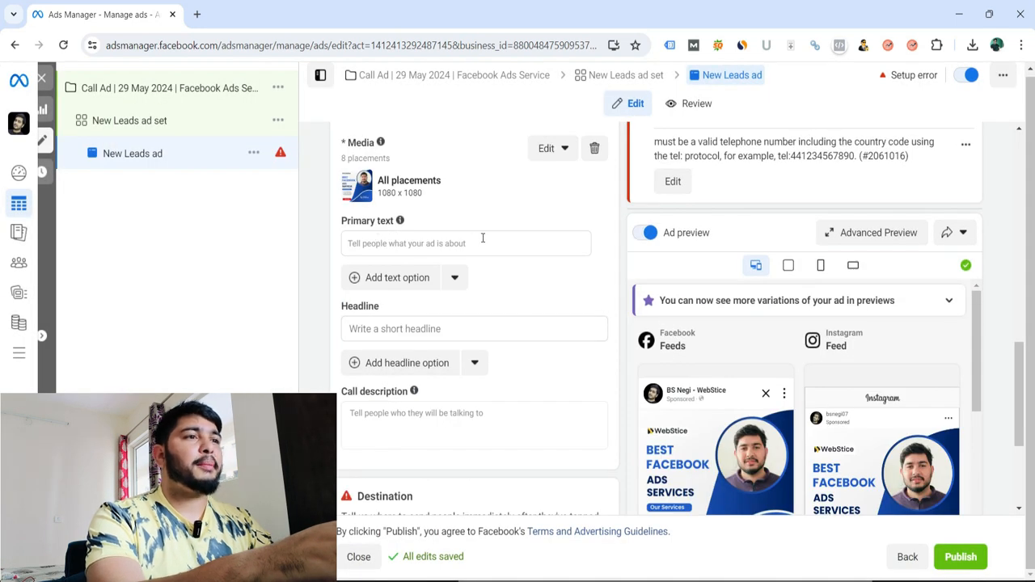
Step: Enter primary text beginning "🚀 Drive leads and sales with our professional Facebook ads services." with lines on the Pune-based team and free consultation
scroll(437, 329, up, 1)
click(490, 310)
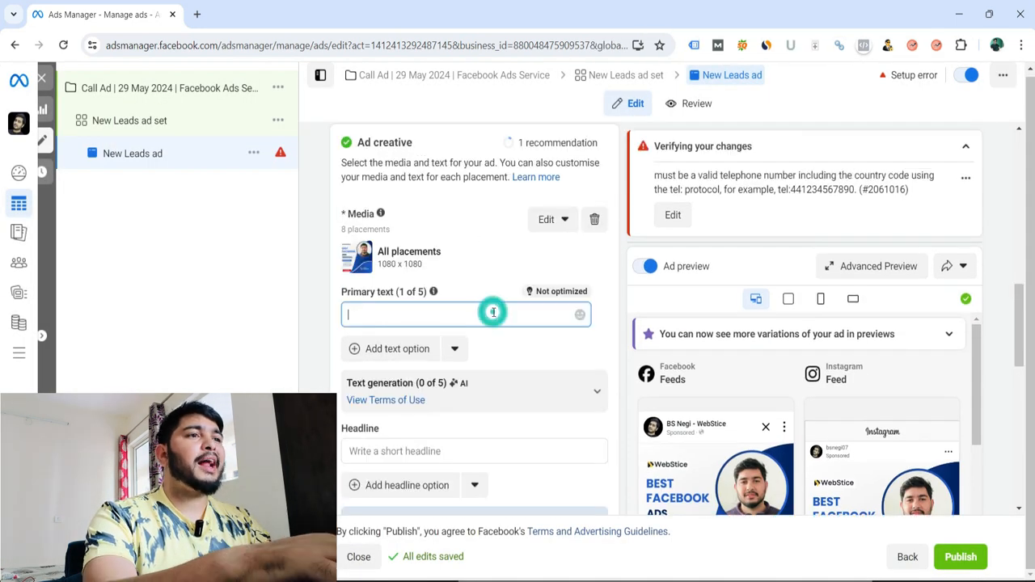
text(🚀 Drive leads and sales with our professional Facebook ads services.  📍 Our Pune-based team specializes in creating customized ad campaigns that deliver results.  📞 Don't wait – call now for a free consultation and see how we can grow your business.)
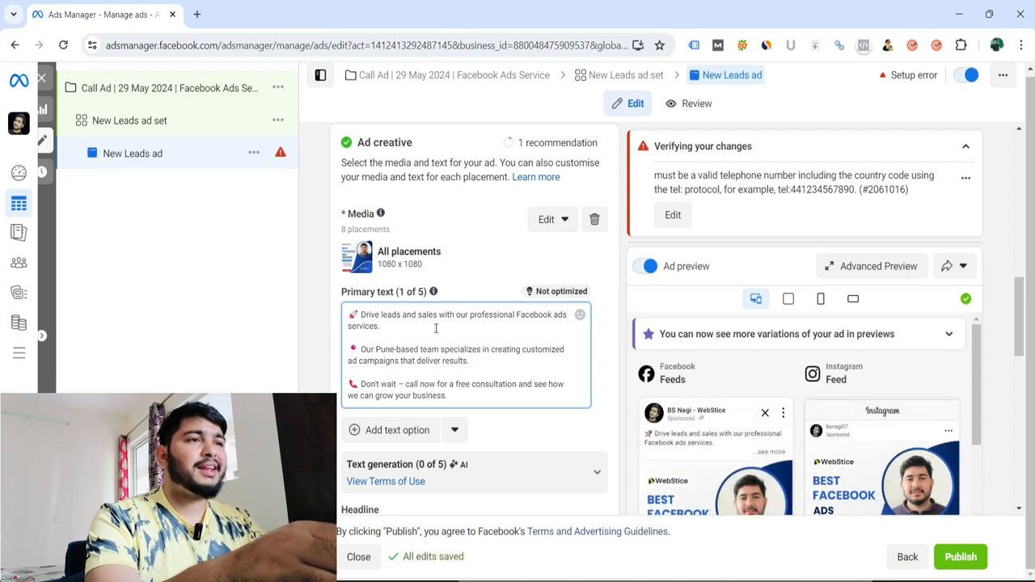
Step: Set the ad's headline to "We grow your buiness by 10x"
scroll(487, 382, down, 1)
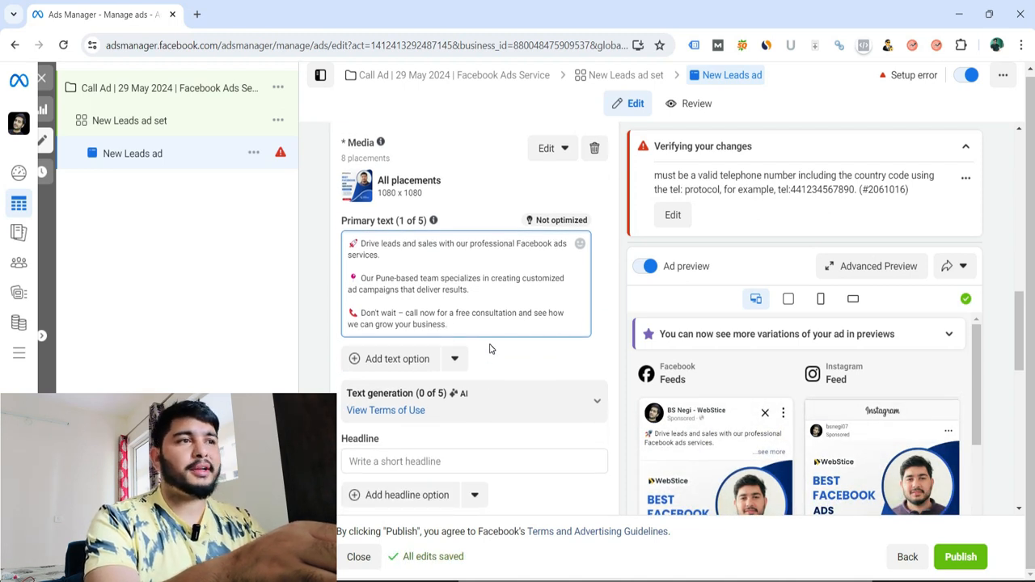
scroll(461, 372, down, 1)
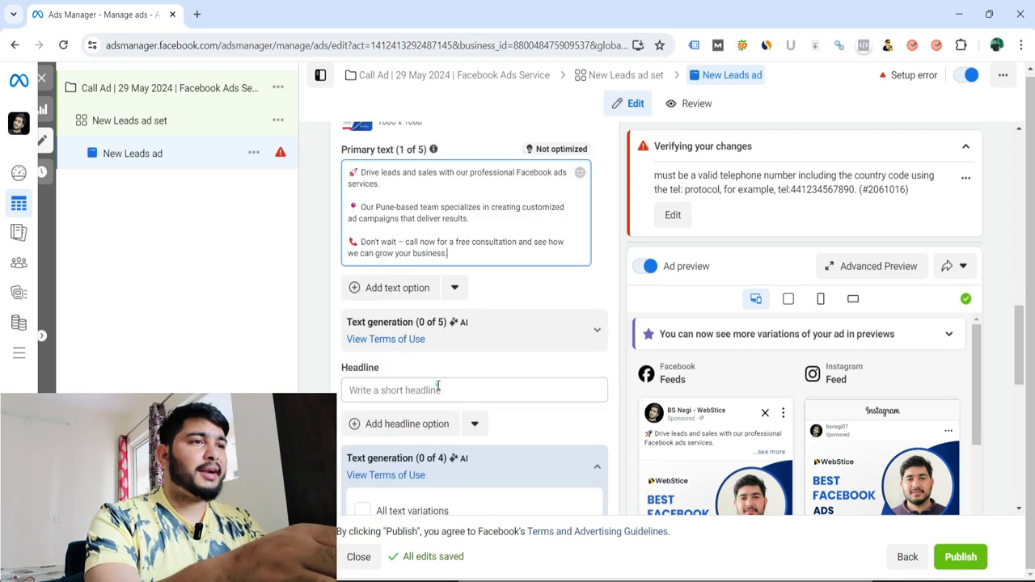
click(437, 390)
text(We grow your buiness by 10x)
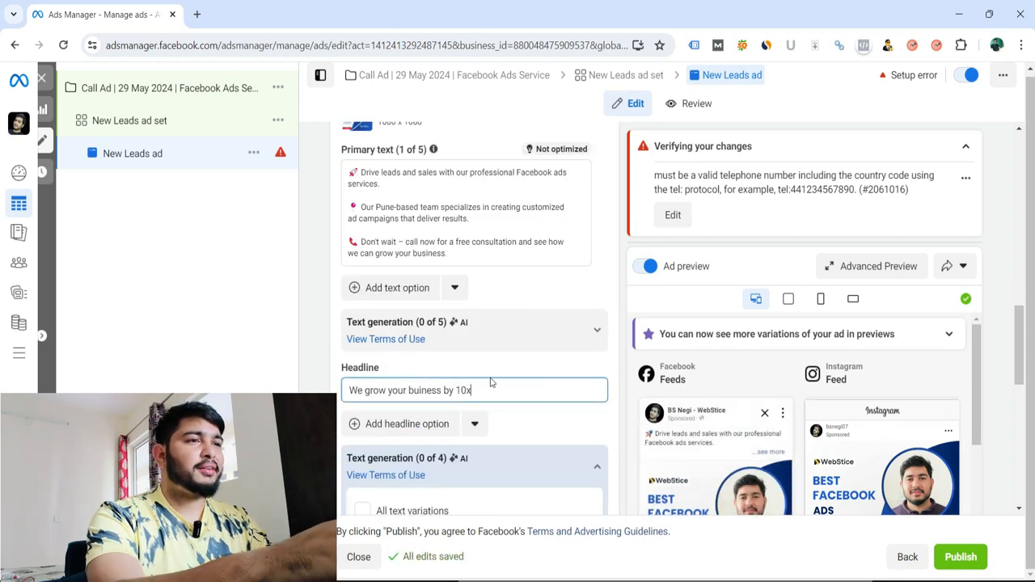
Step: Set the call description to "Don't wait – call now for a free consultation and see how we can grow your business."
scroll(491, 383, down, 1)
scroll(497, 393, up, 2)
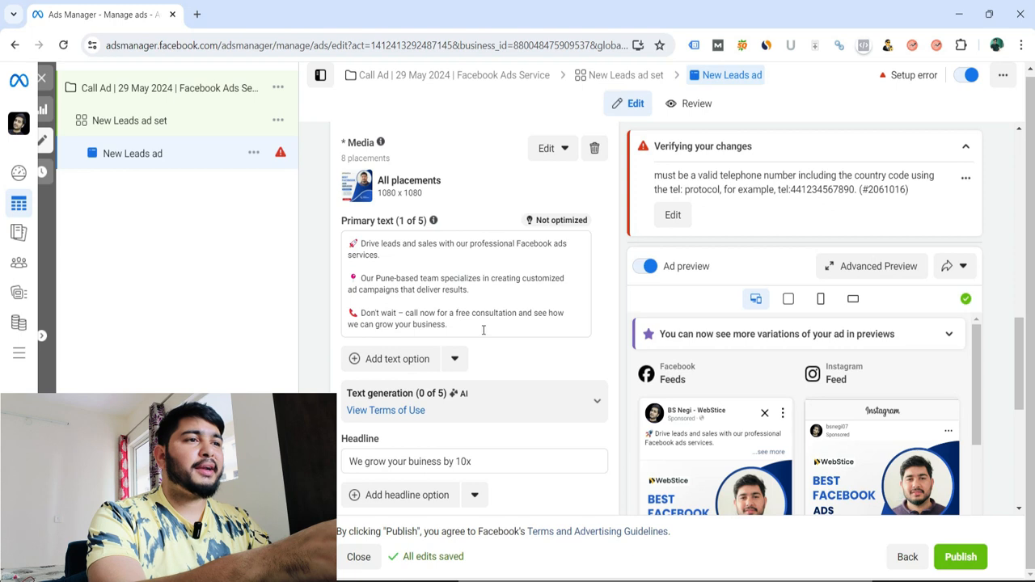
scroll(484, 330, down, 2)
scroll(450, 327, down, 3)
click(450, 326)
text(Don't wait – call now for a free consultation and see how we can grow your business.)
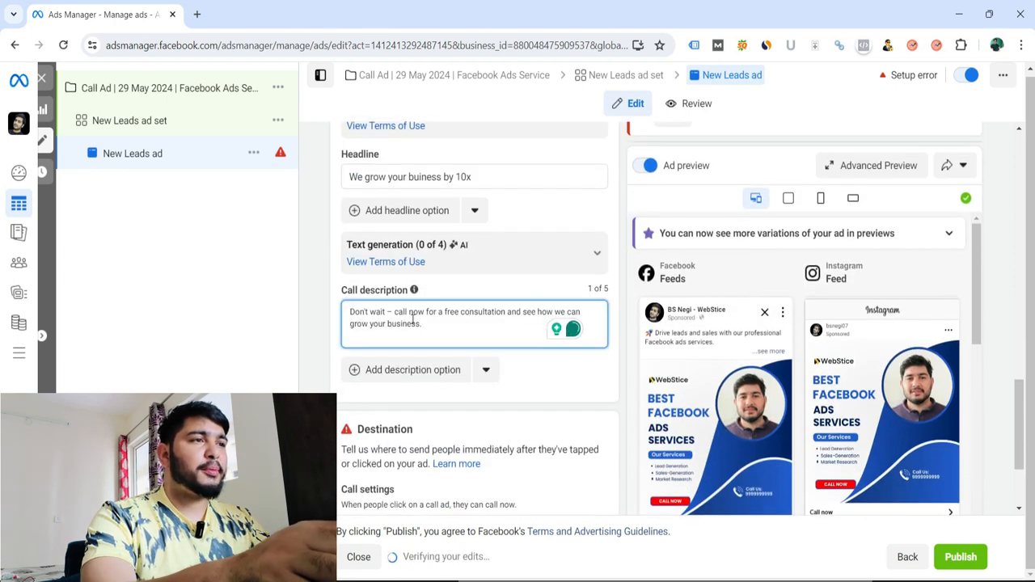
click(558, 369)
Step: Set the Call now destination to country code +91 with the business phone number, and toggle callback requests via Messenger
scroll(453, 364, down, 2)
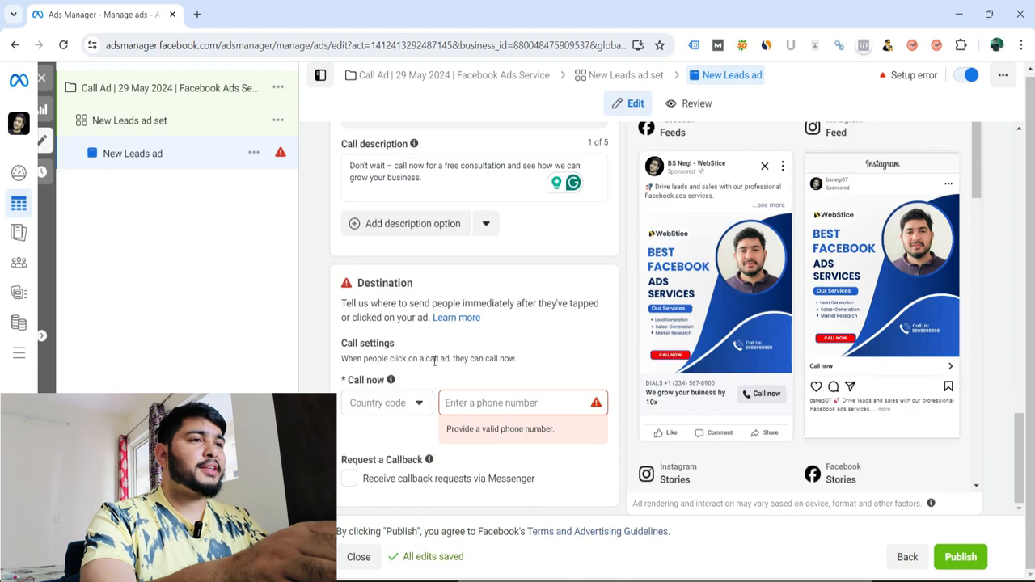
click(417, 404)
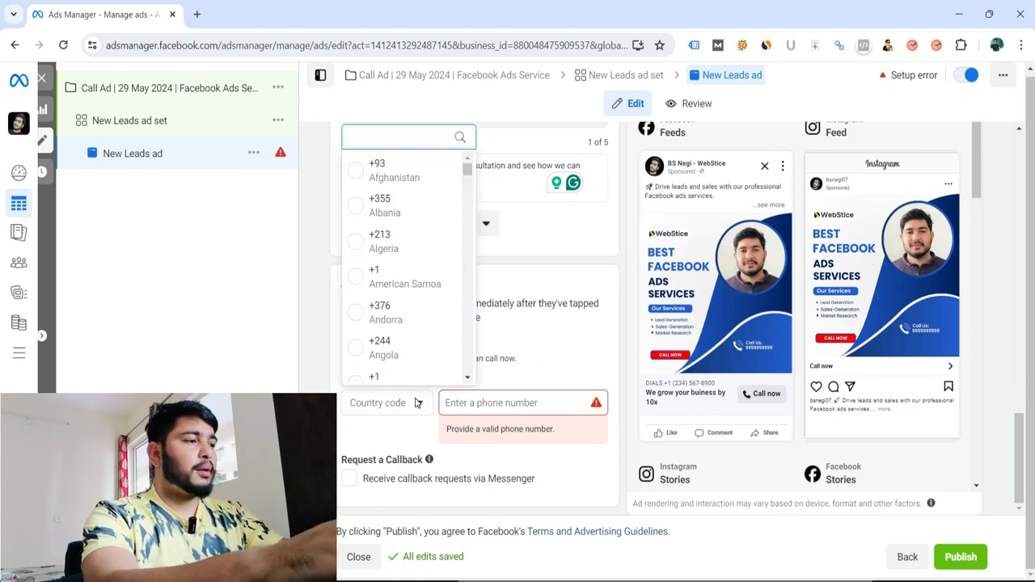
text(+91)
click(379, 364)
click(489, 431)
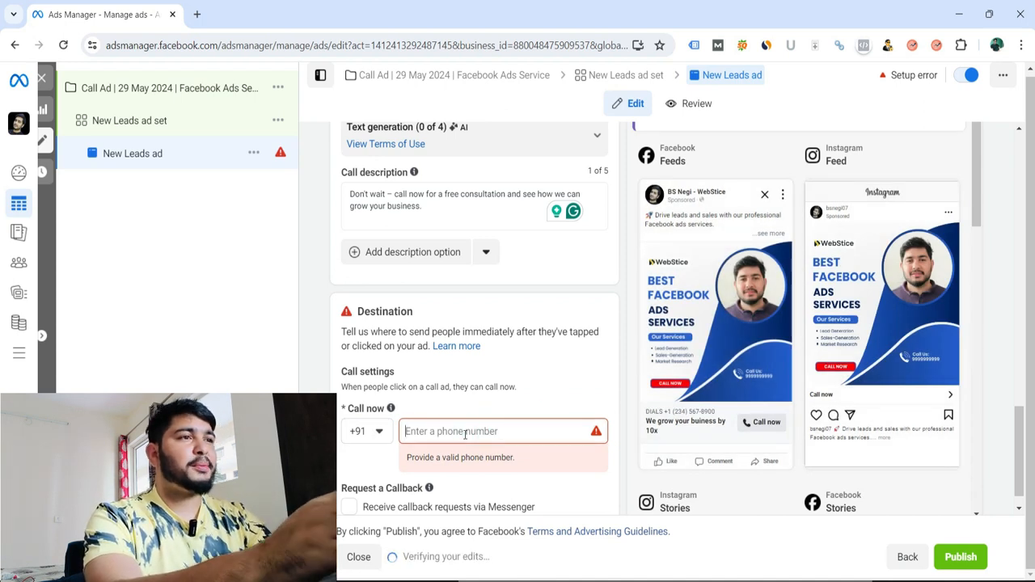
key(ctrl+v)
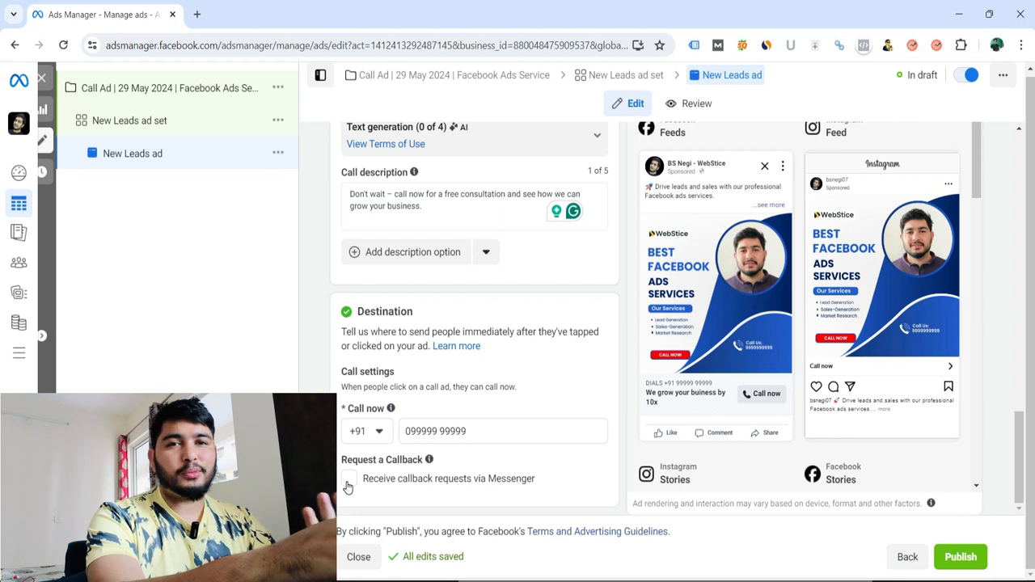
click(348, 478)
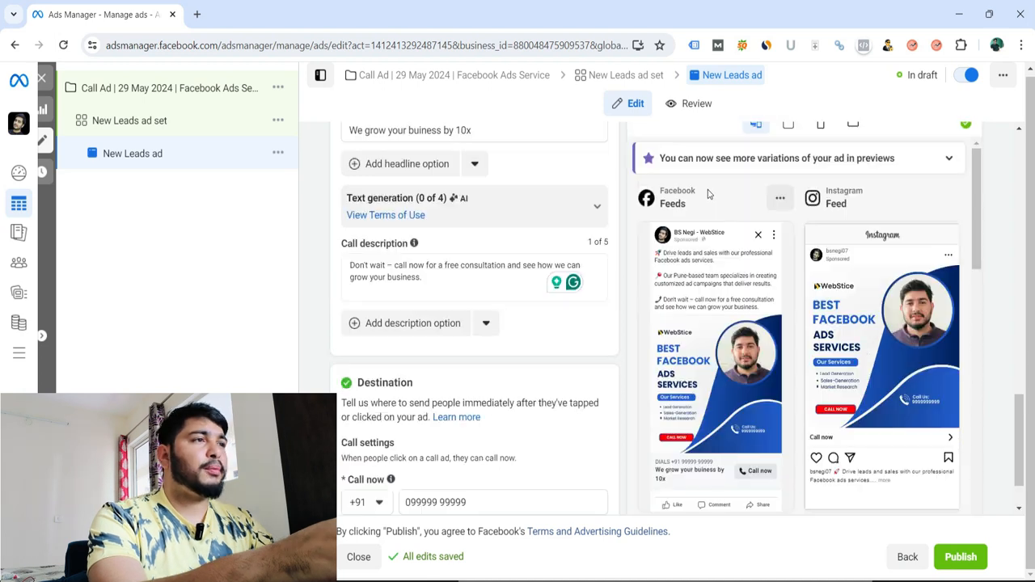
Step: Review the ad previews across the Facebook and Instagram feeds, stories, video feeds, Marketplace, Reels and search results
scroll(873, 267, down, 3)
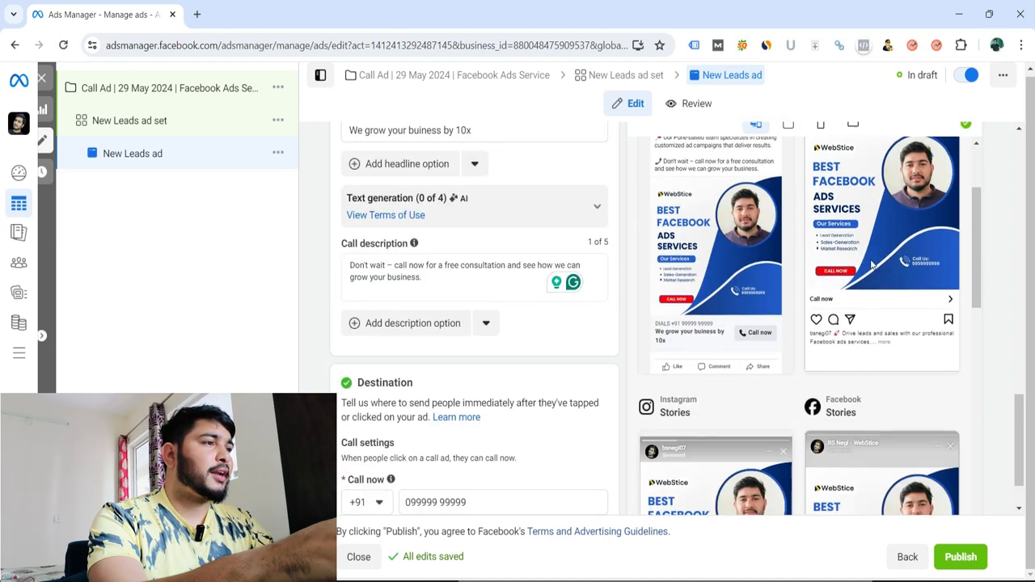
scroll(752, 348, up, 1)
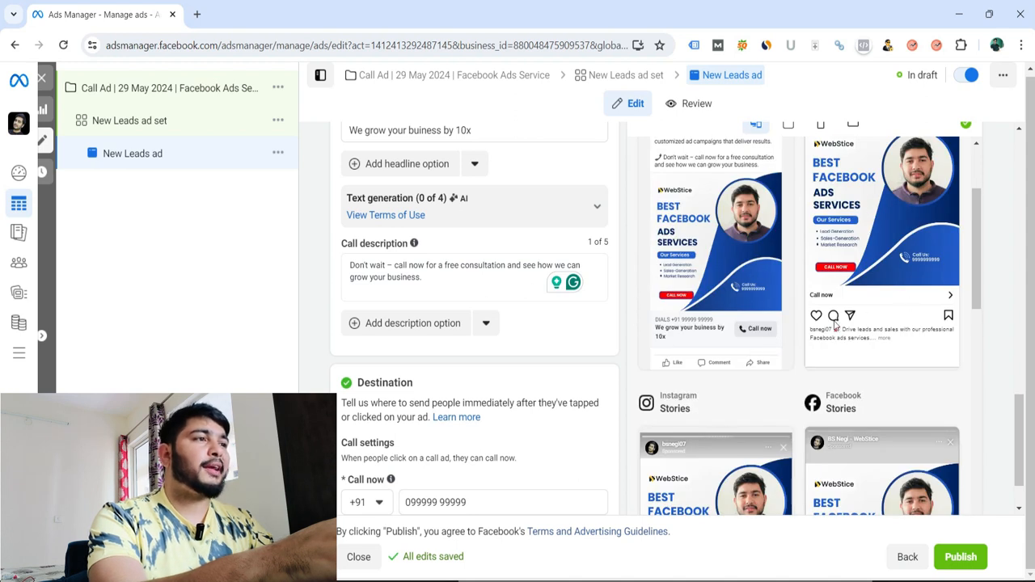
scroll(841, 330, down, 1)
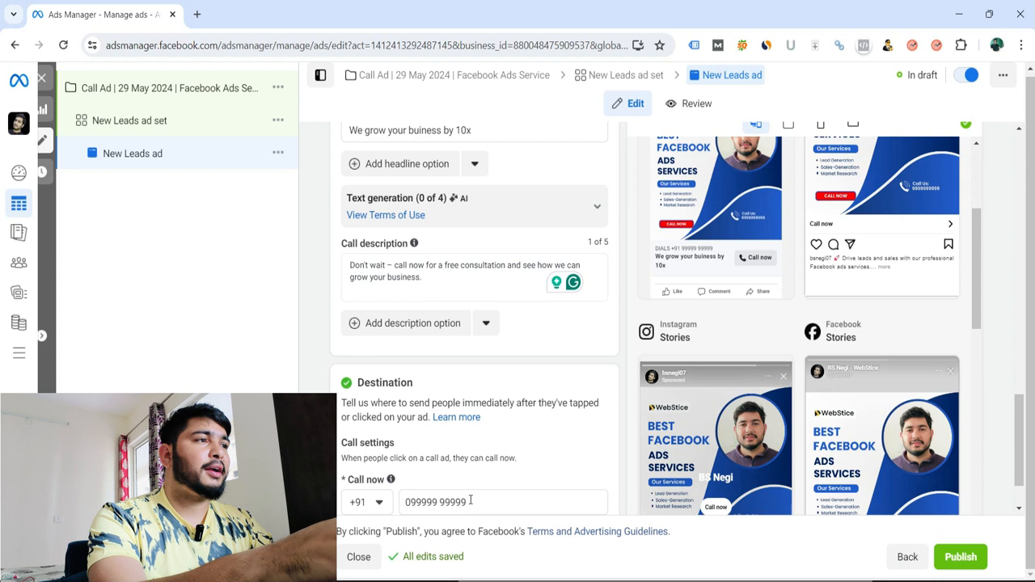
scroll(768, 304, down, 5)
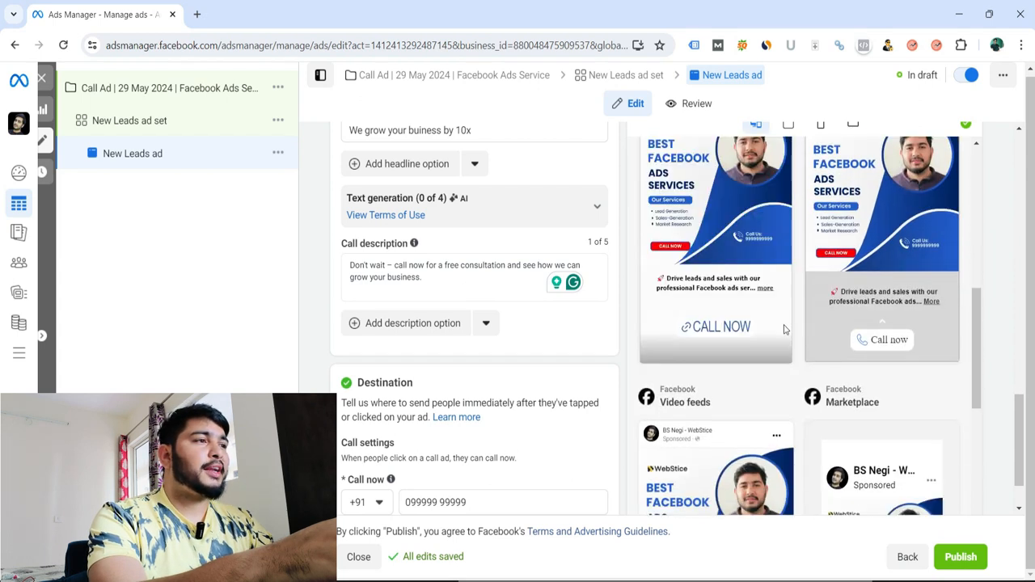
scroll(865, 329, down, 5)
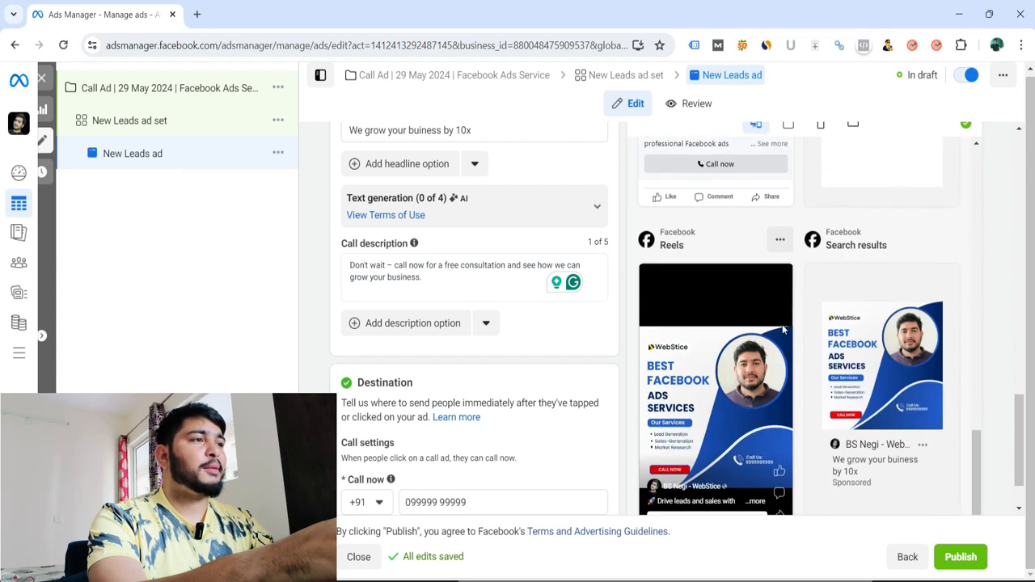